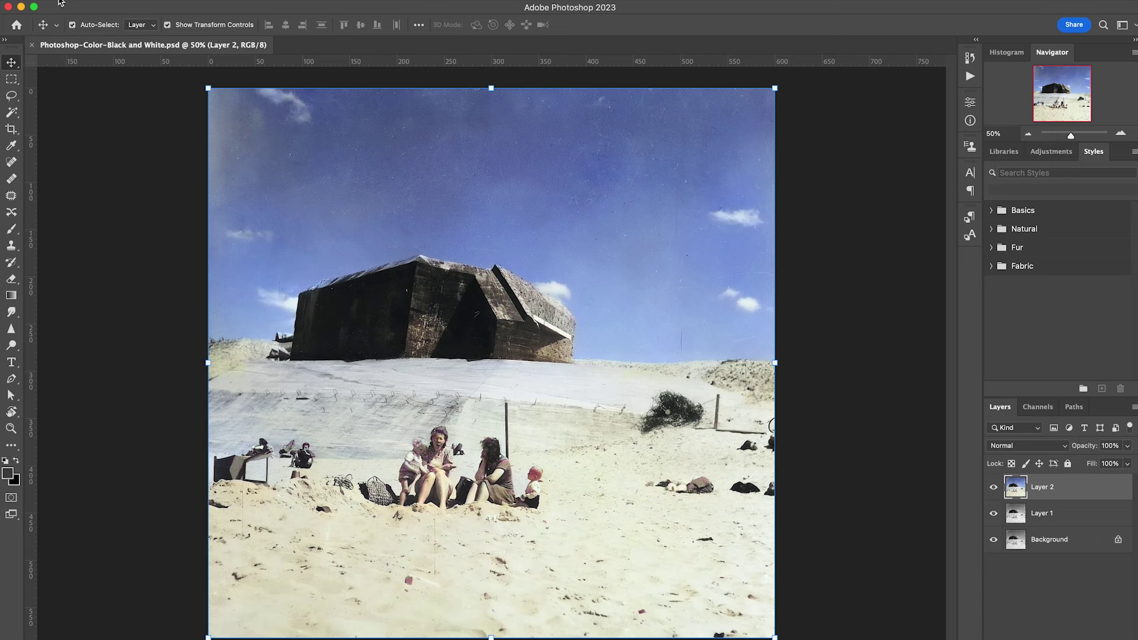
View Photoshop's version and credits information, then close it
left_click(61, 3)
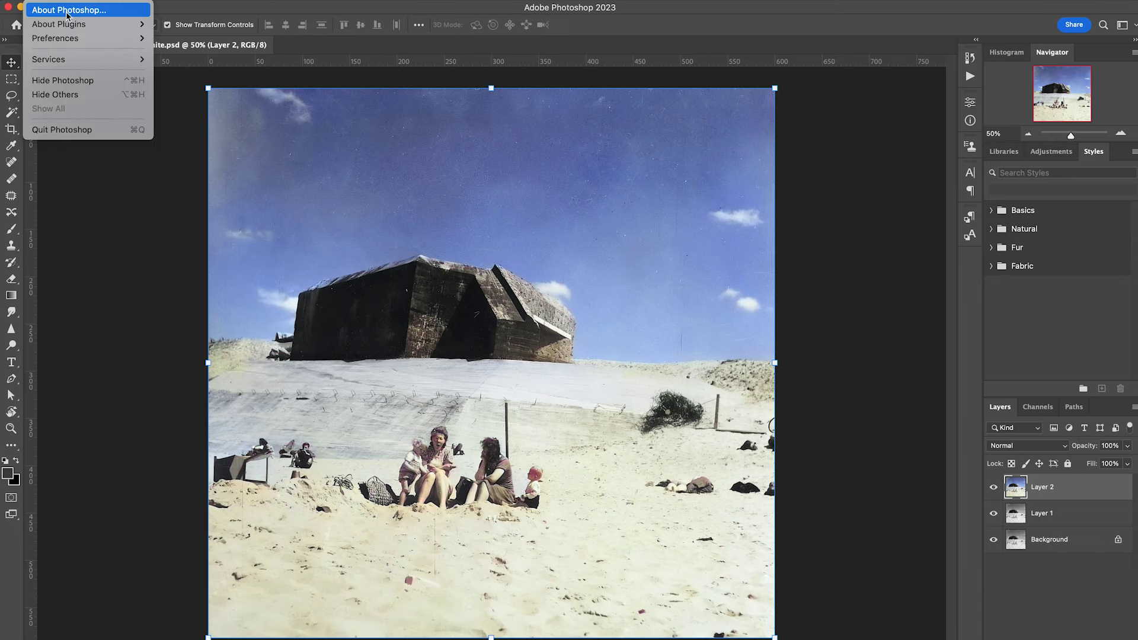
left_click(67, 12)
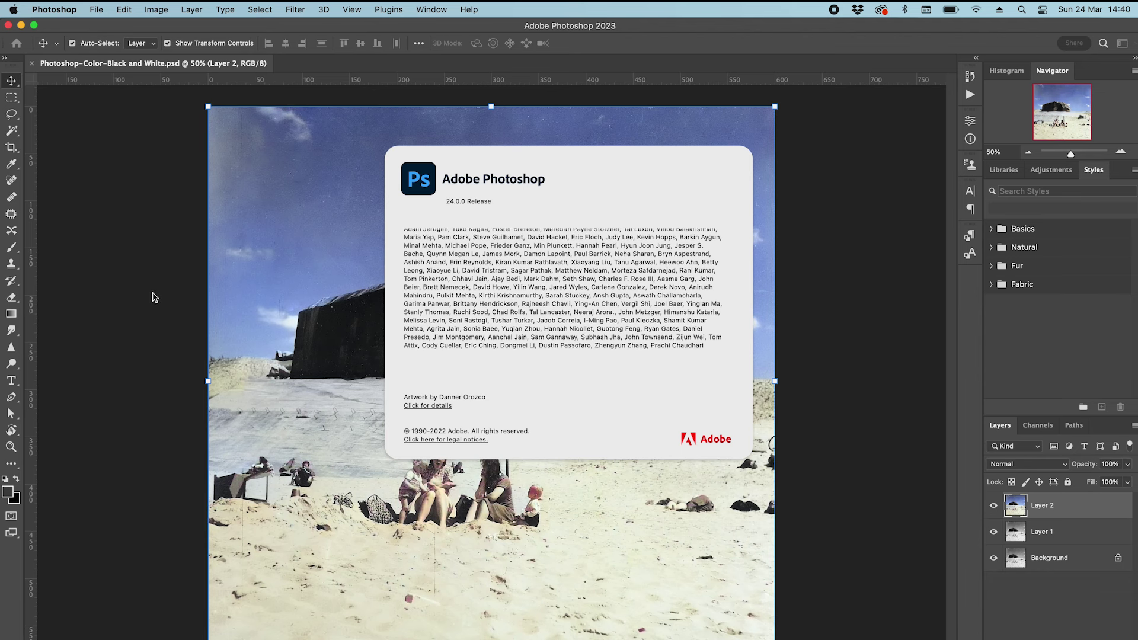
left_click(619, 181)
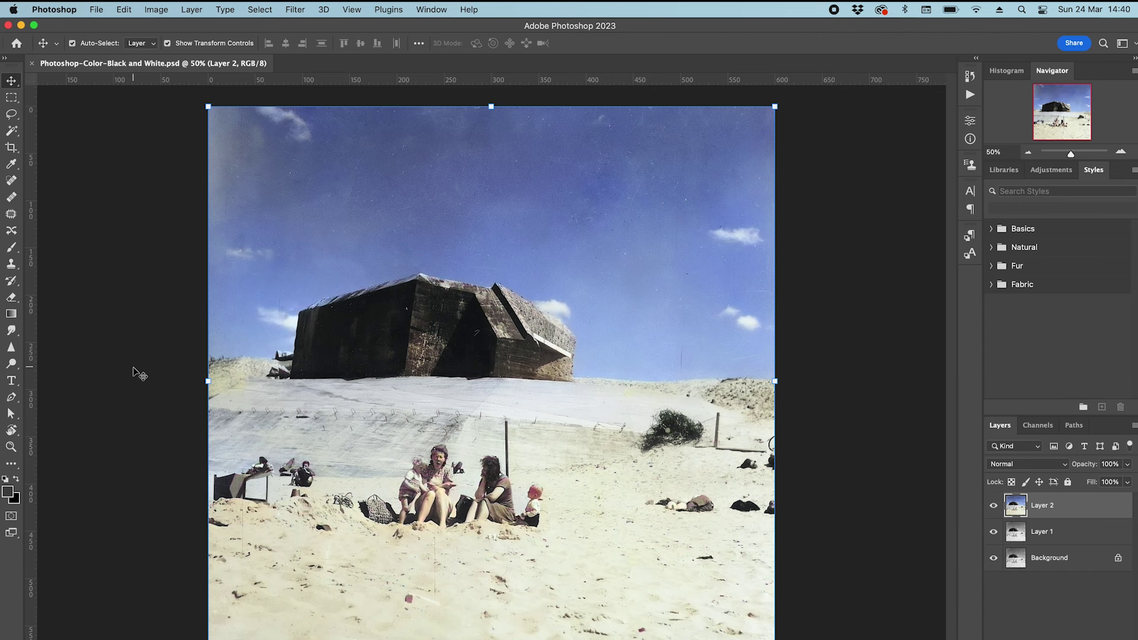
Hide Layer 2 and Layer 1 and select the Background layer
left_click(994, 507)
left_click(993, 532)
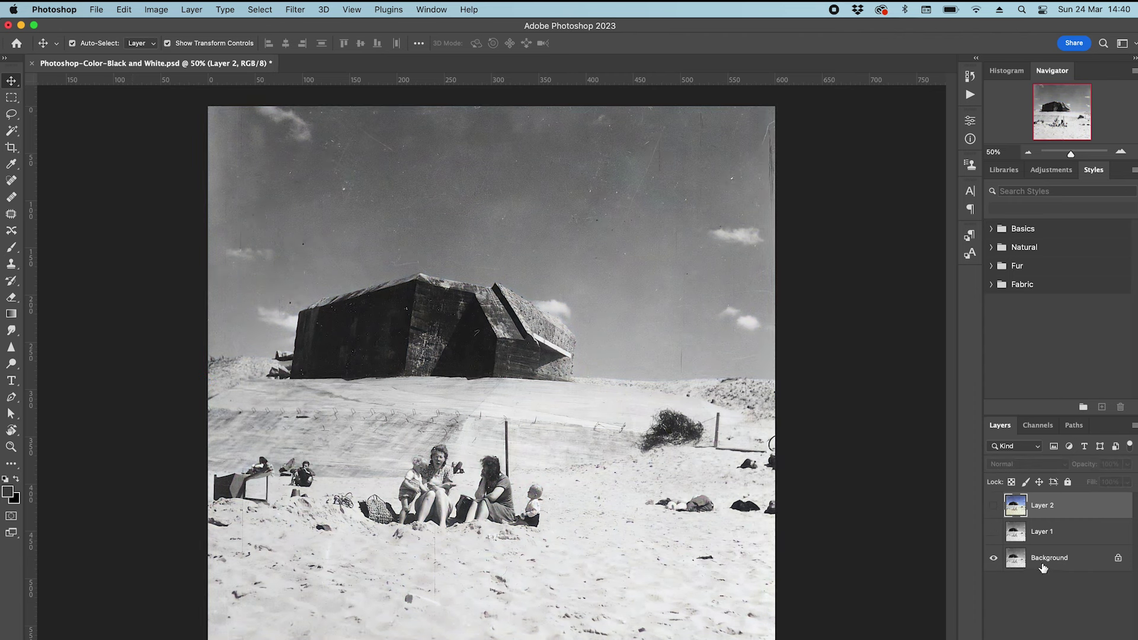
left_click(1044, 568)
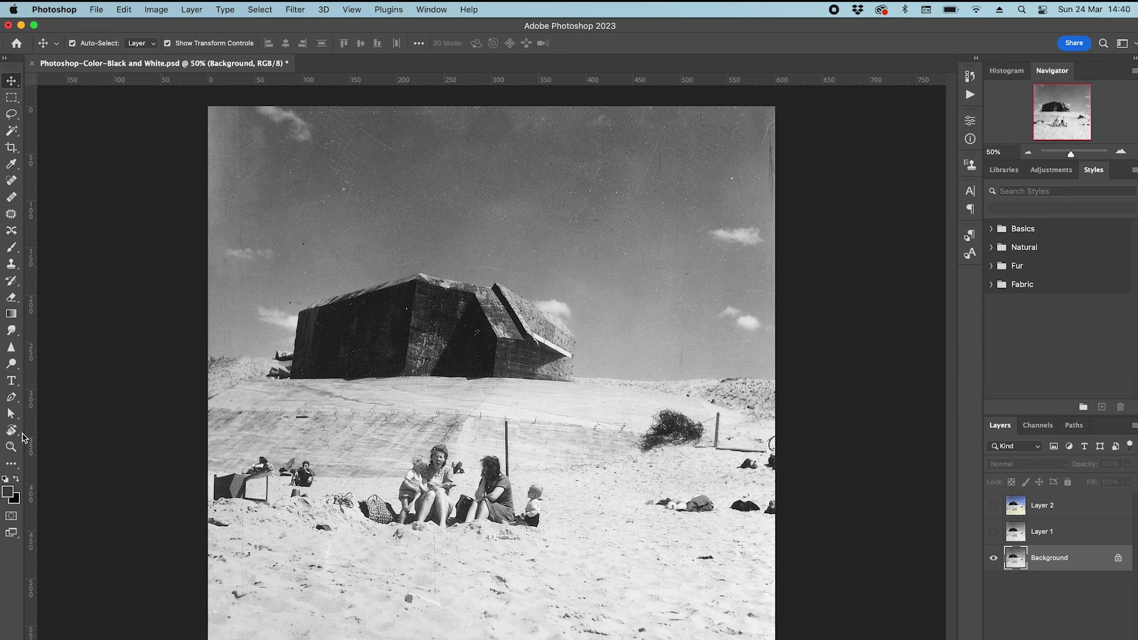
Zoom the photo to 100% and pan around to inspect it
left_click(11, 446)
left_click(394, 485)
left_click(422, 486)
scroll(437, 482, "up", 3)
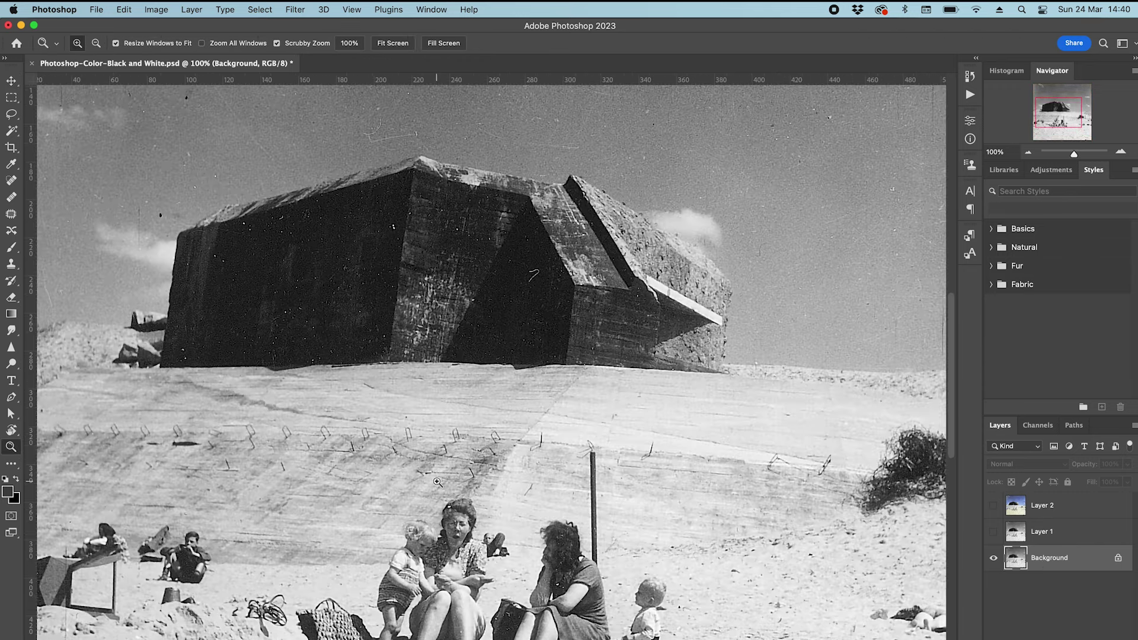
scroll(437, 482, "up", 2)
scroll(437, 482, "down", 3)
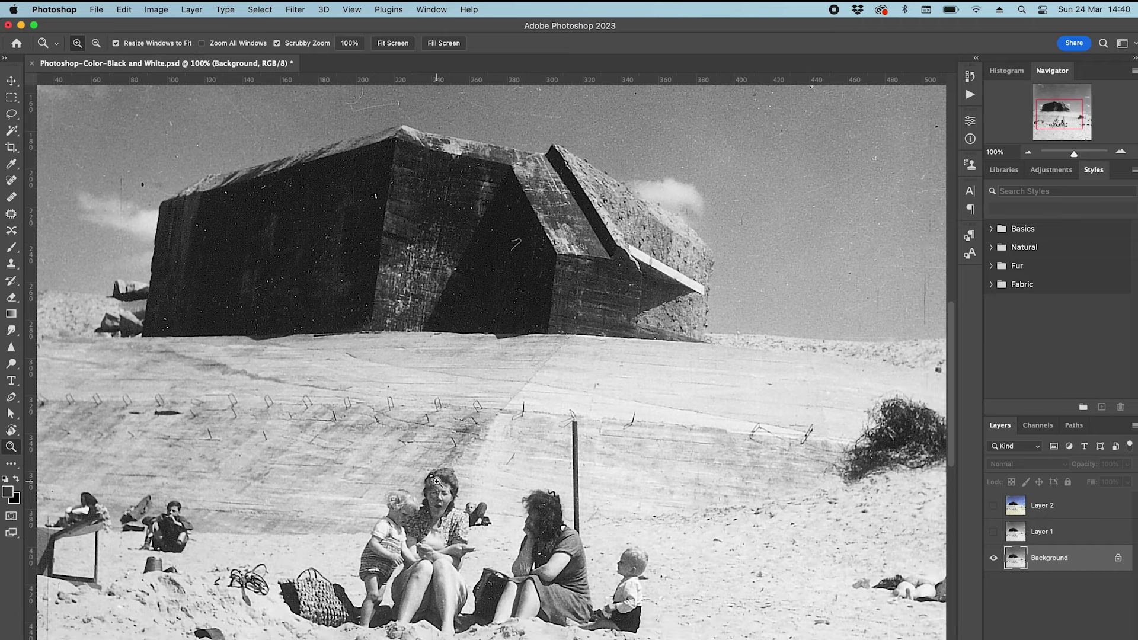
scroll(437, 482, "down", 1)
scroll(437, 482, "up", 2)
scroll(436, 482, "down", 4)
scroll(437, 482, "up", 3)
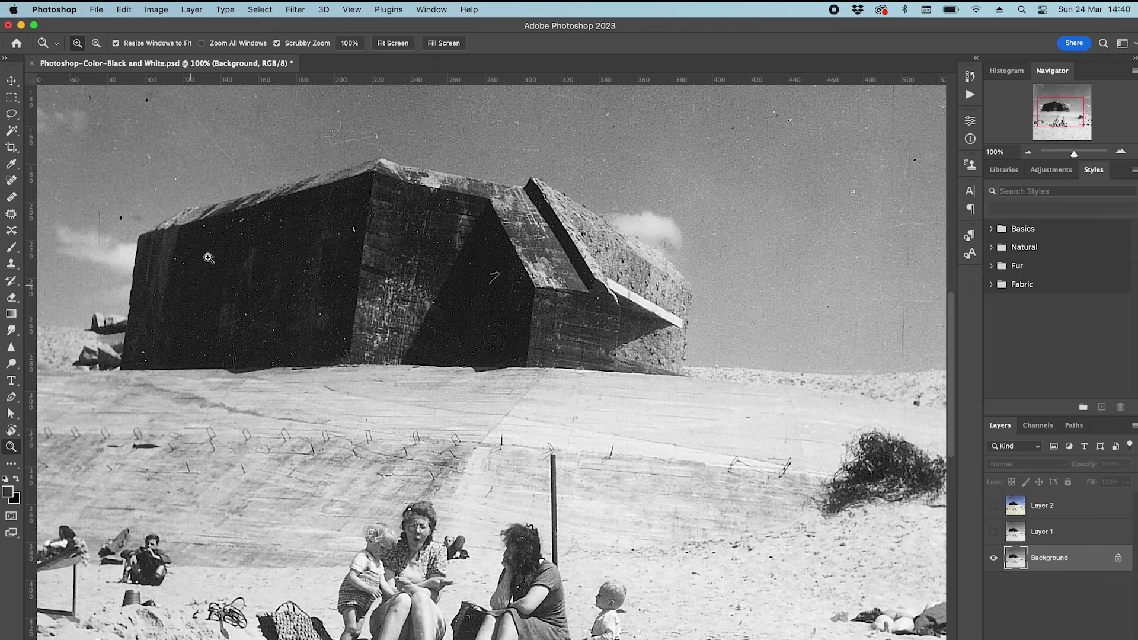
scroll(508, 421, "down", 1)
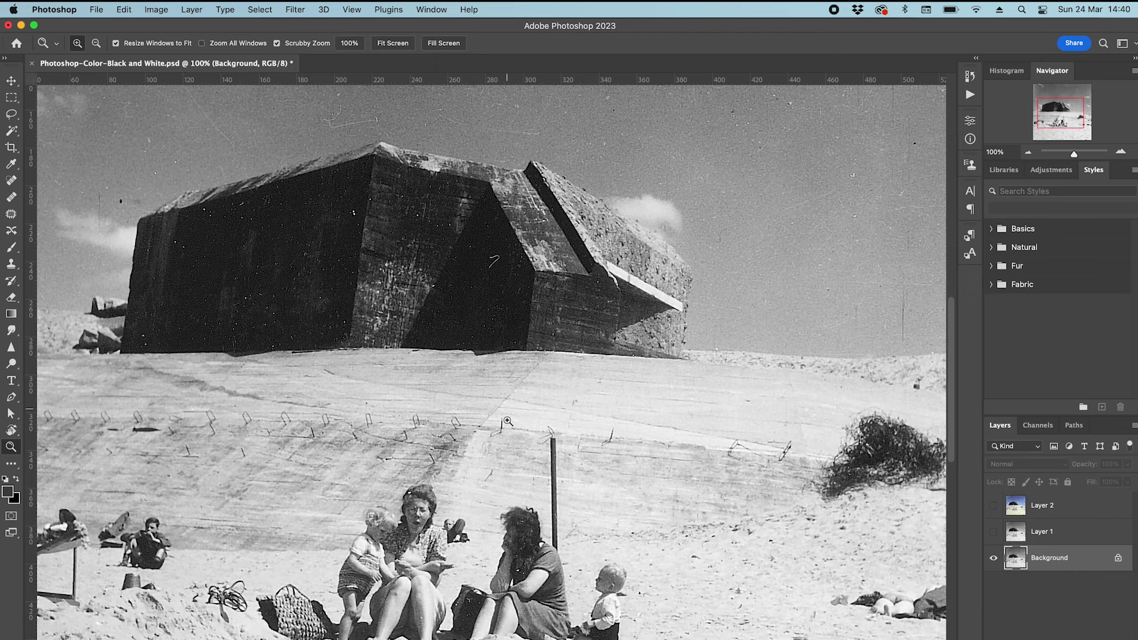
scroll(508, 421, "down", 3)
scroll(508, 421, "left", 2)
scroll(508, 421, "up", 1)
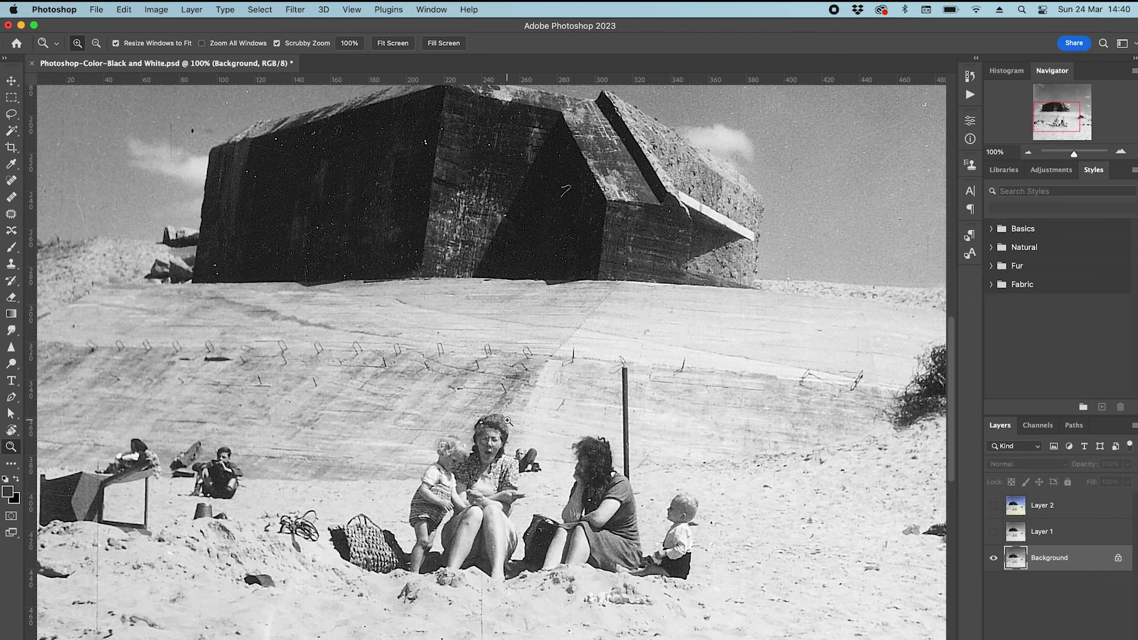
scroll(479, 483, "down", 6)
scroll(479, 483, "left", 1)
scroll(479, 484, "left", 1)
scroll(479, 483, "up", 1)
scroll(479, 483, "right", 4)
scroll(479, 483, "down", 1)
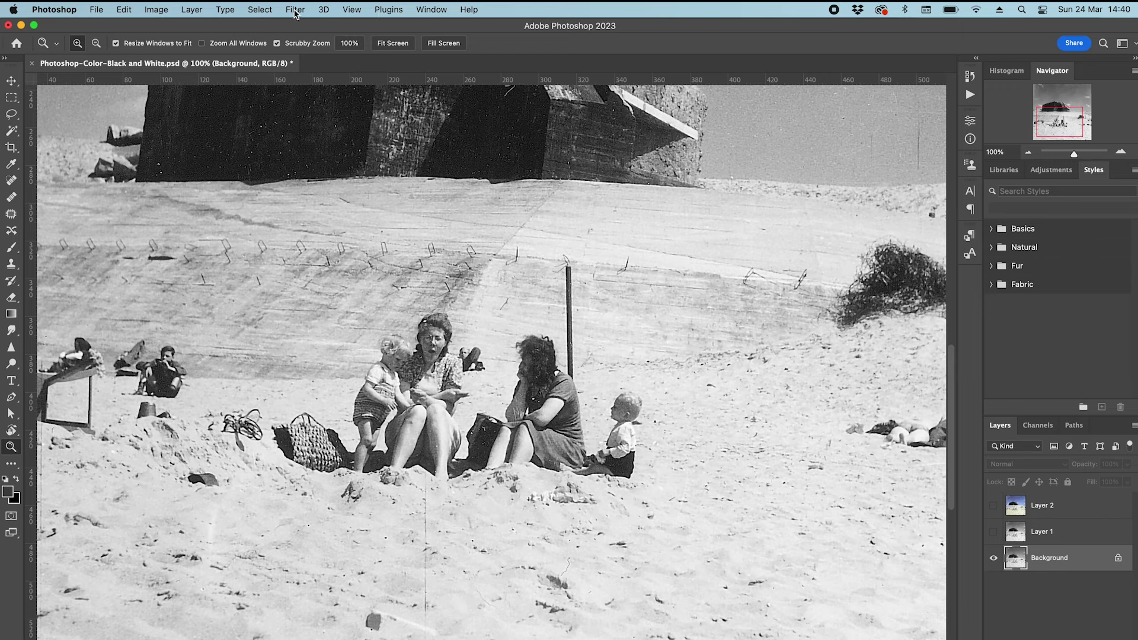
Open Neural Filters, enable Photo Restoration, and set its output to New layer
left_click(295, 10)
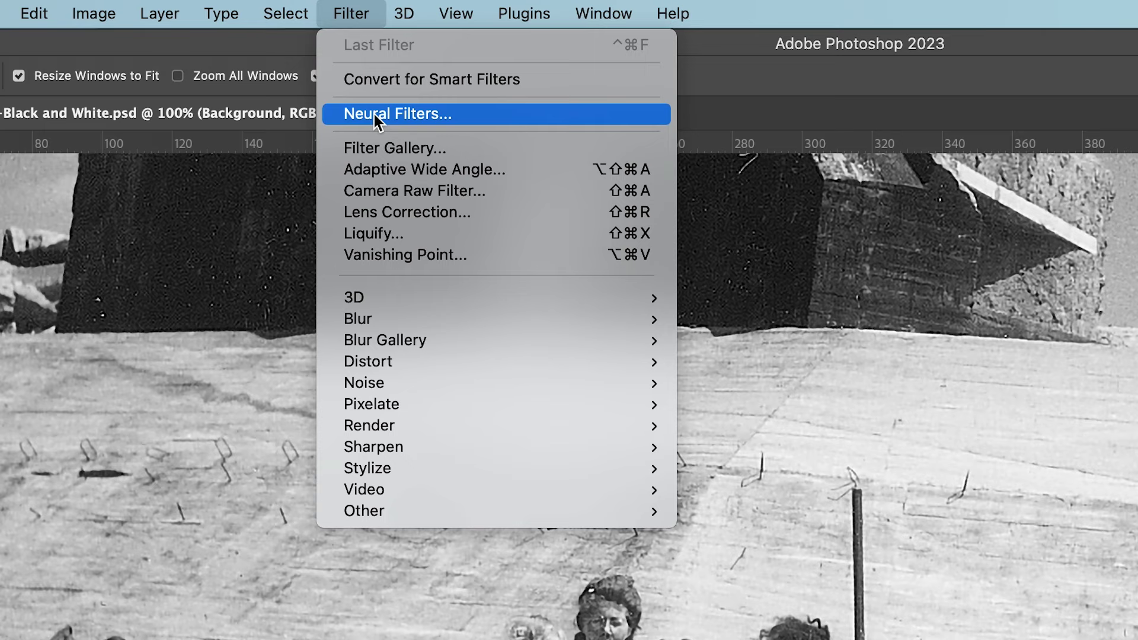
left_click(375, 113)
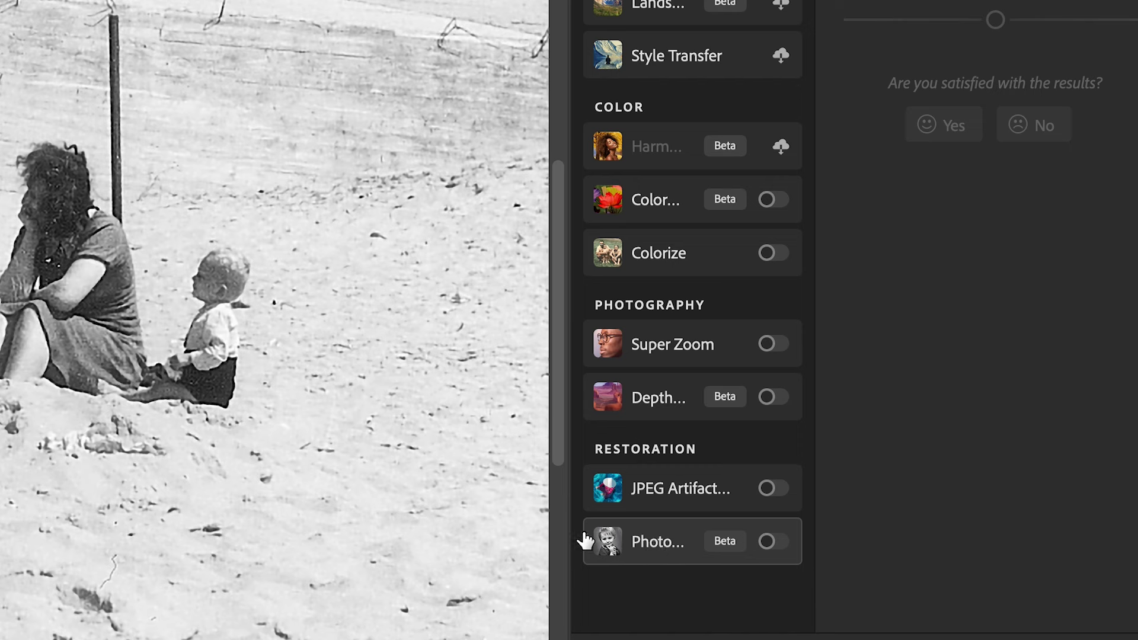
left_click(771, 542)
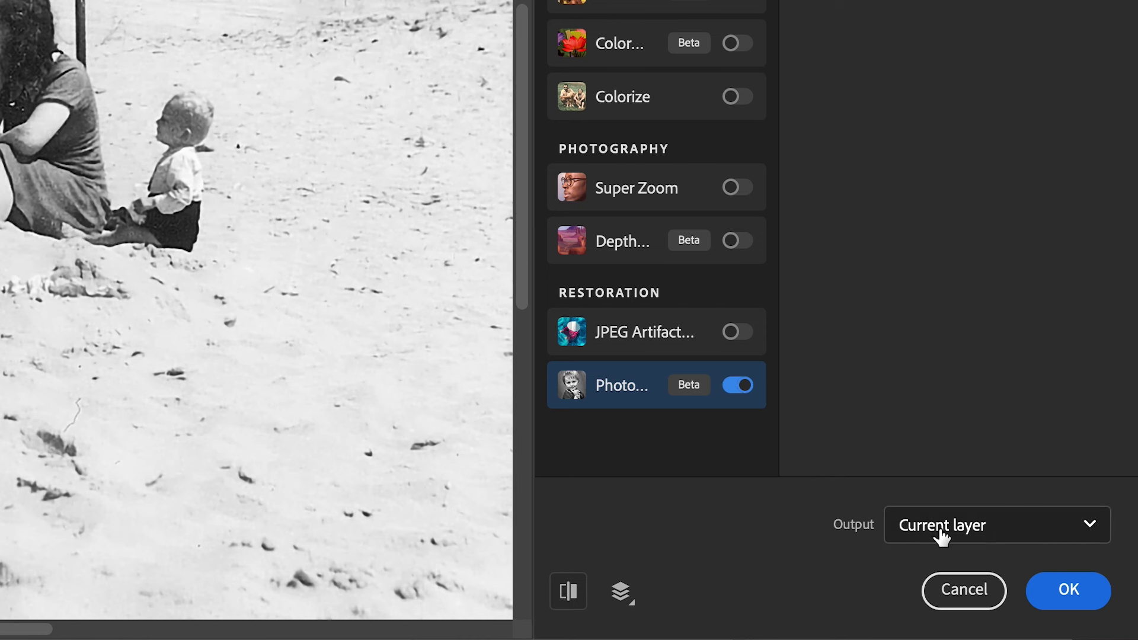
left_click(959, 531)
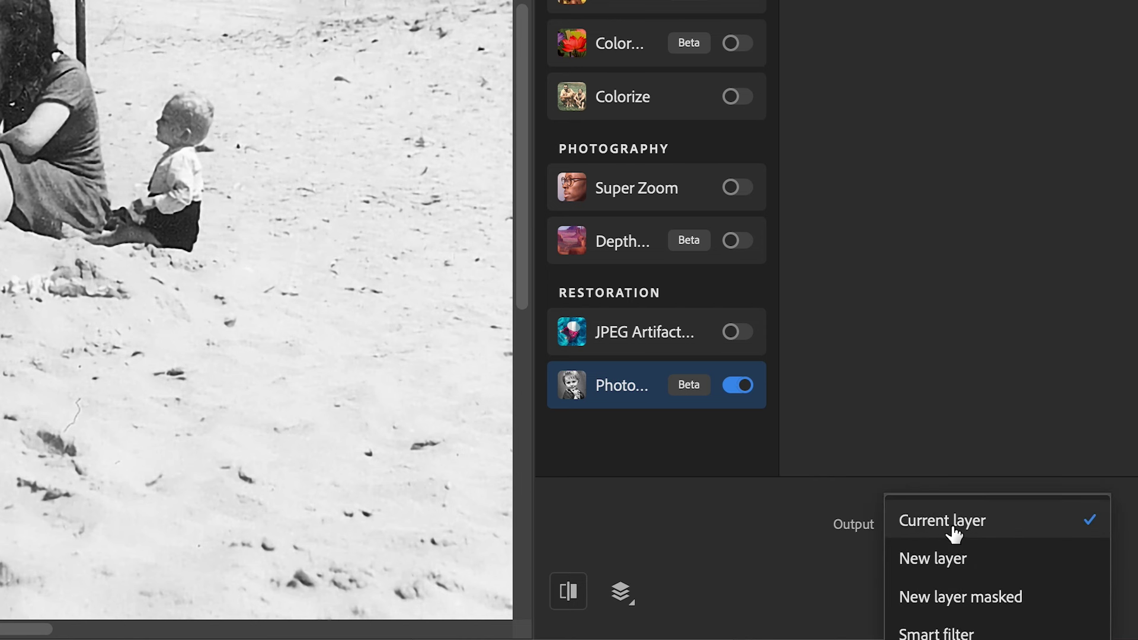
left_click(936, 562)
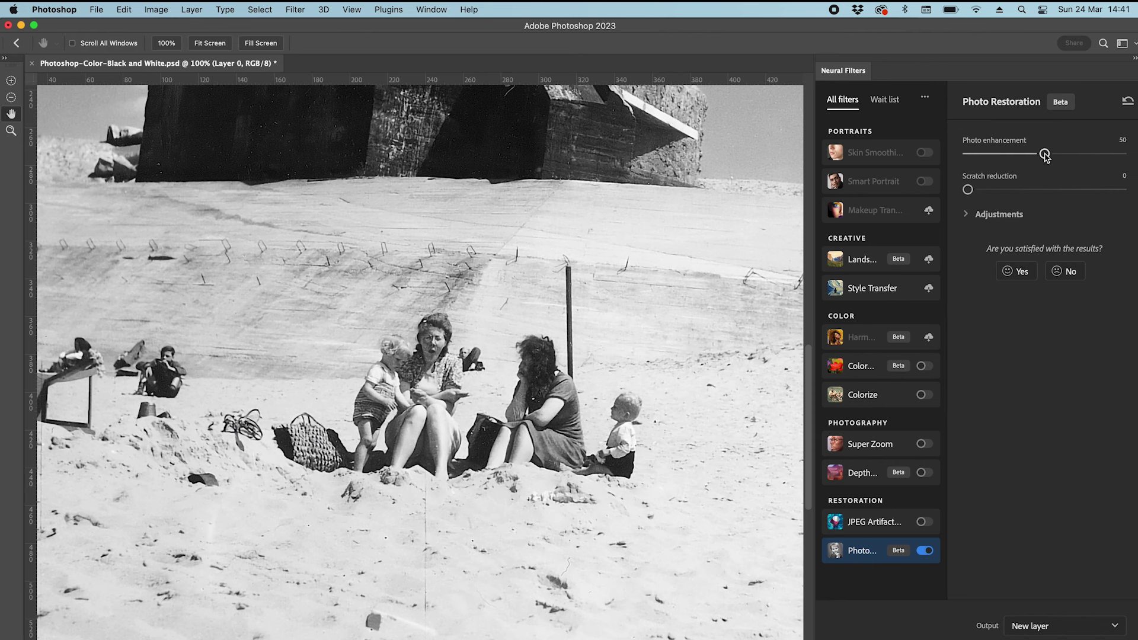
Set Photo enhancement to 43, Scratch reduction to 29 and Noise reduction to 10
left_click_drag(1045, 155, 1020, 157)
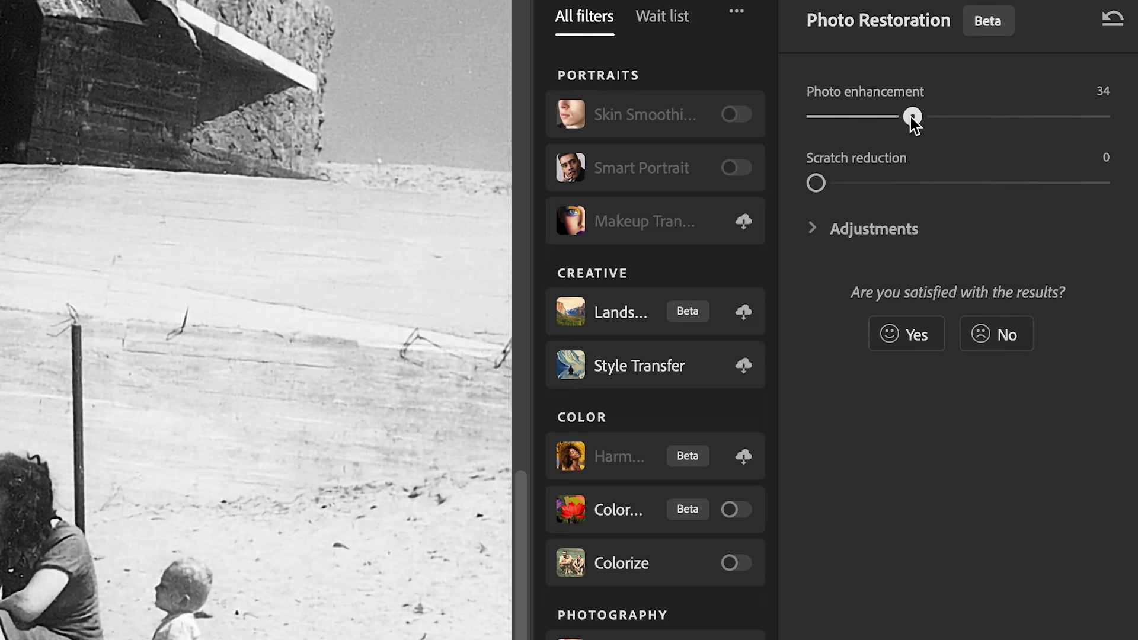
left_click_drag(913, 117, 938, 117)
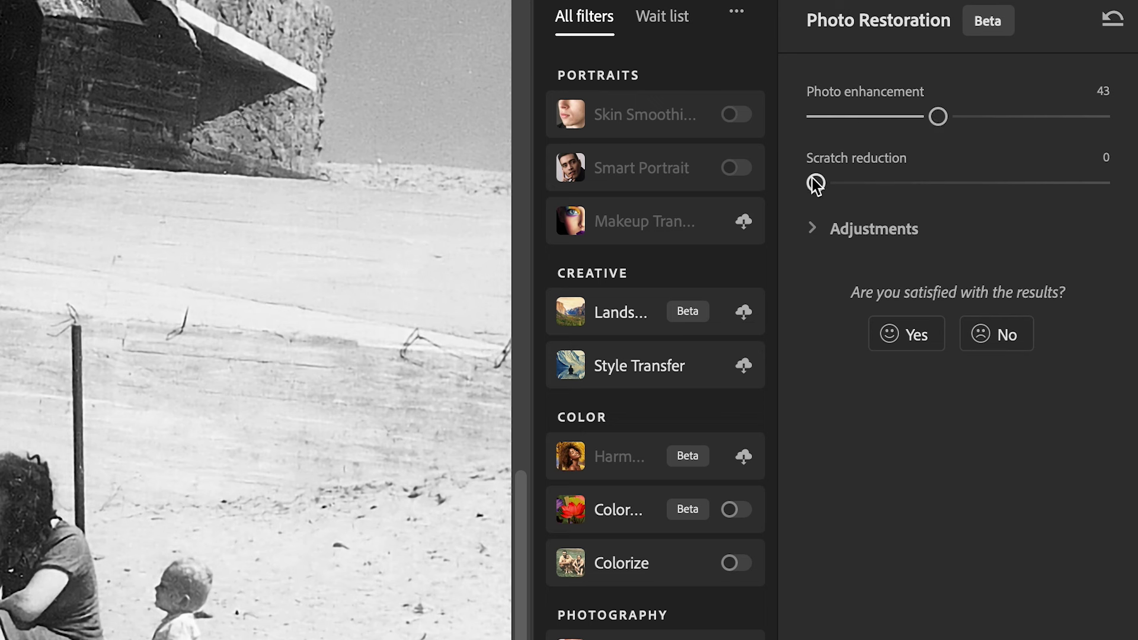
left_click_drag(816, 183, 896, 183)
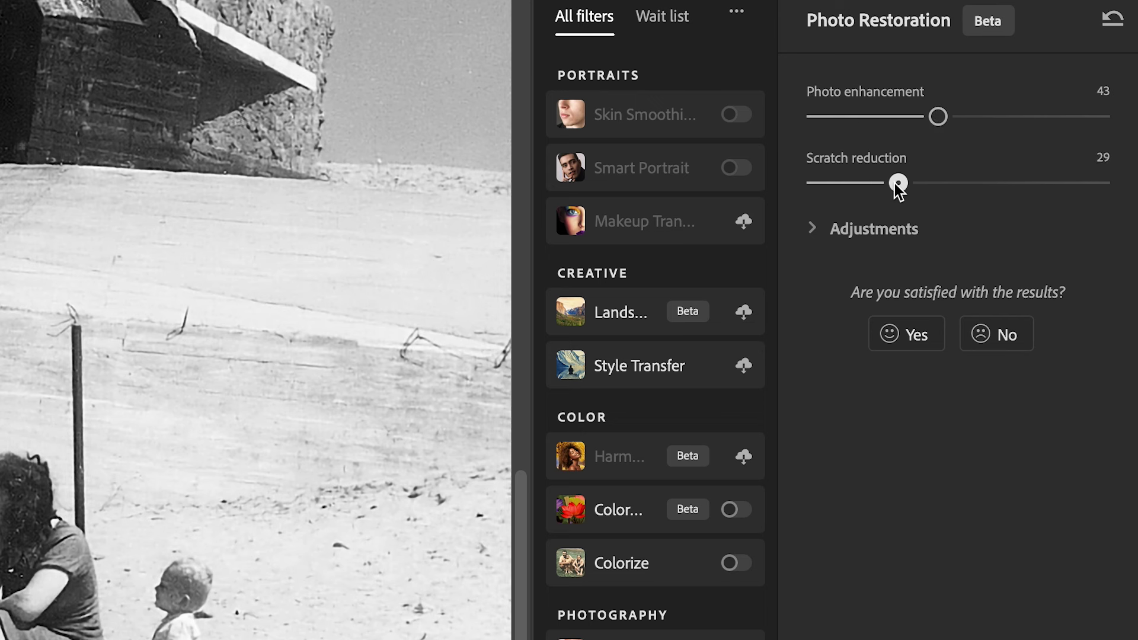
left_click(812, 231)
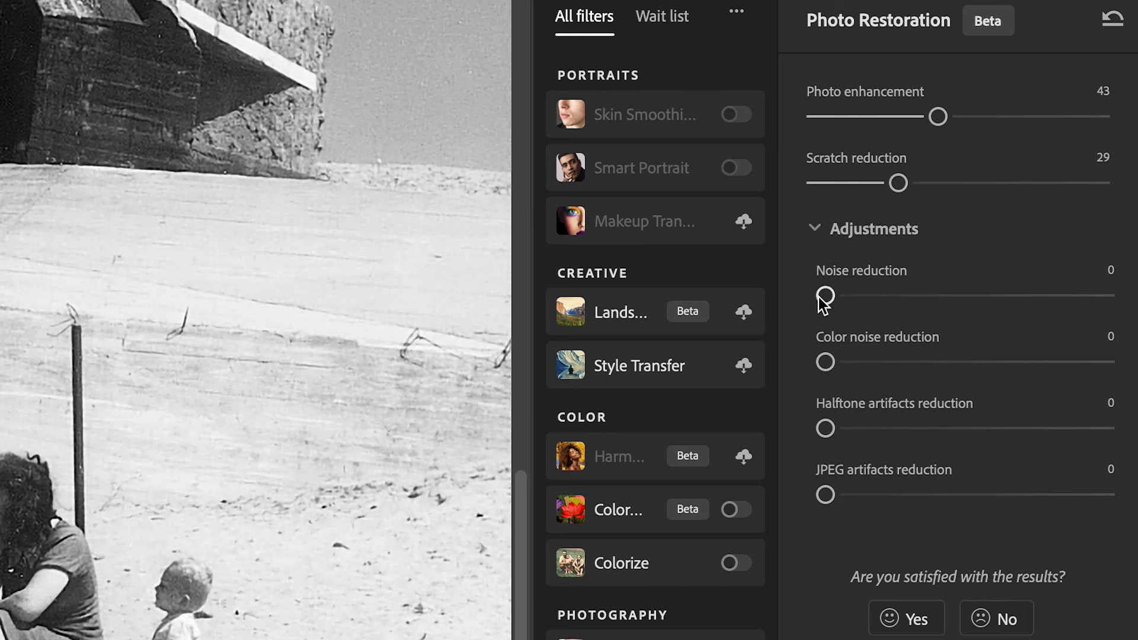
left_click_drag(830, 296, 849, 298)
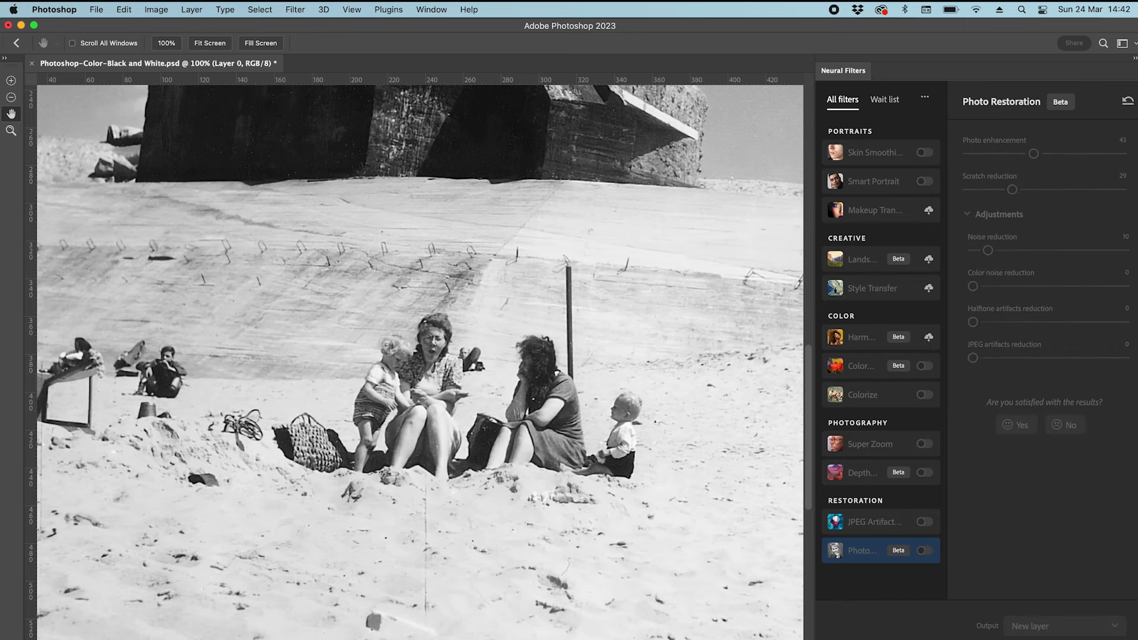
Apply the restoration as new Layer 3 and toggle its visibility to compare
key("Return")
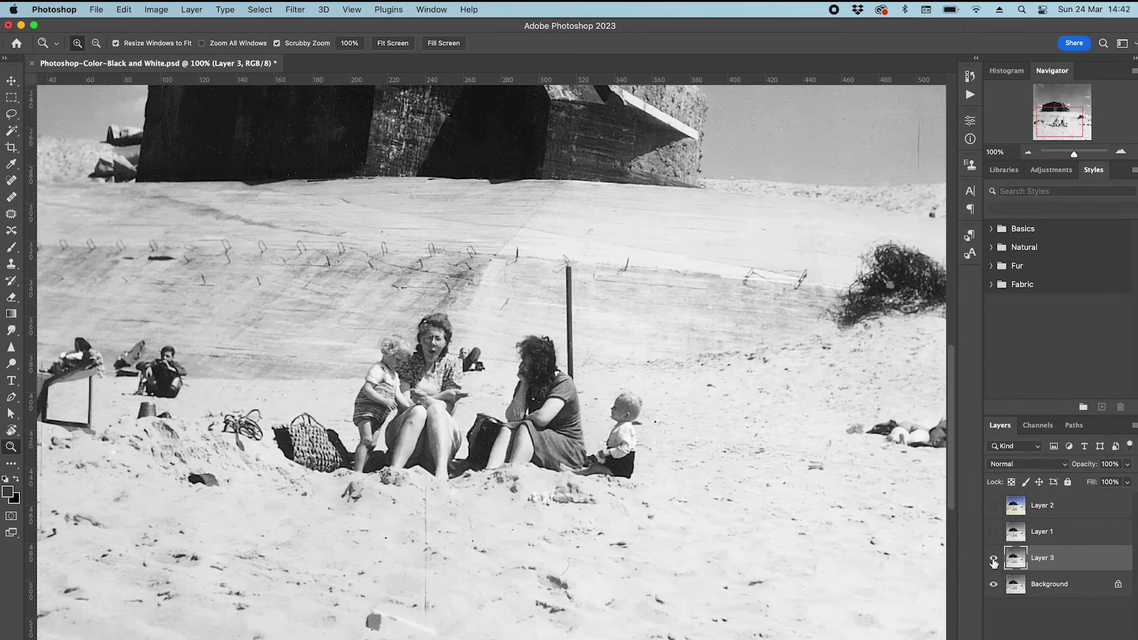
left_click(994, 560)
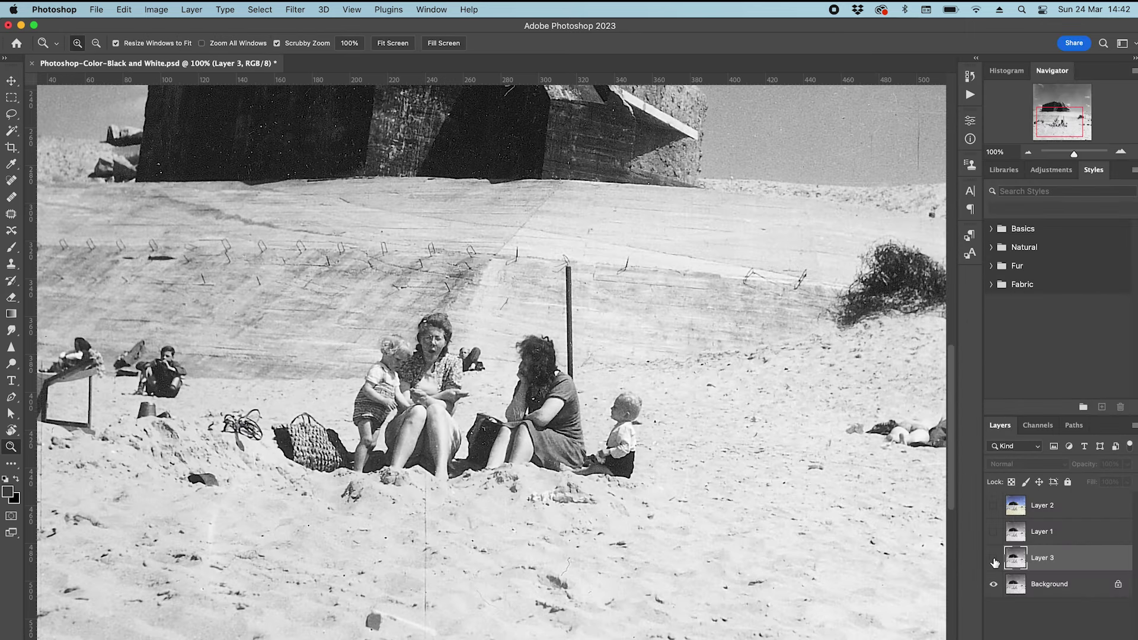
left_click(994, 559)
left_click(994, 559)
left_click(994, 560)
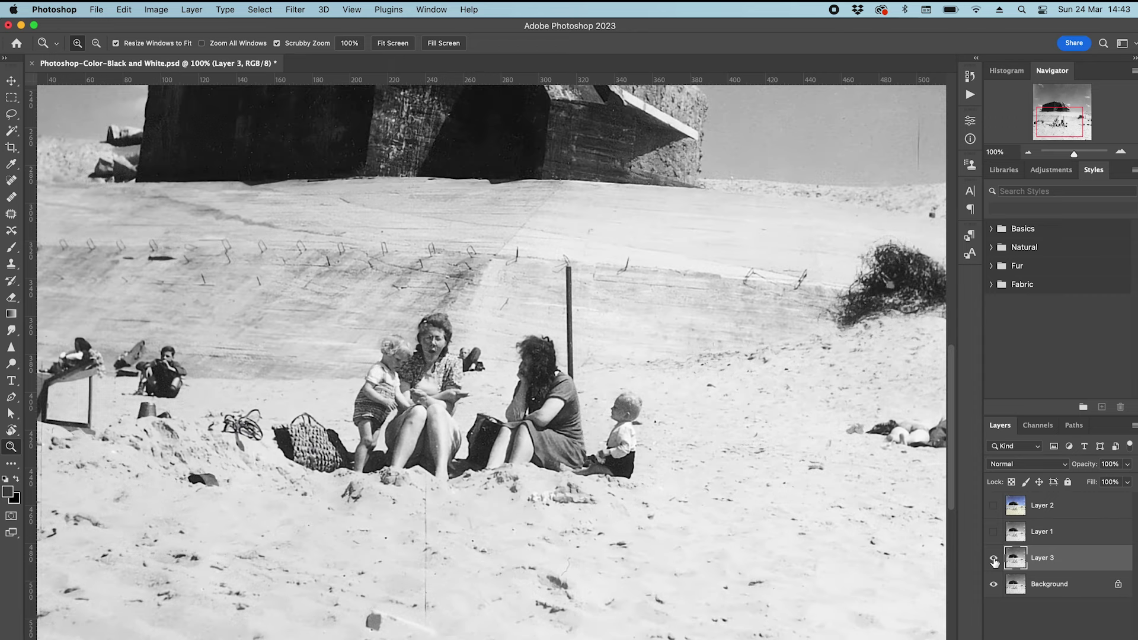
left_click(994, 559)
left_click(994, 560)
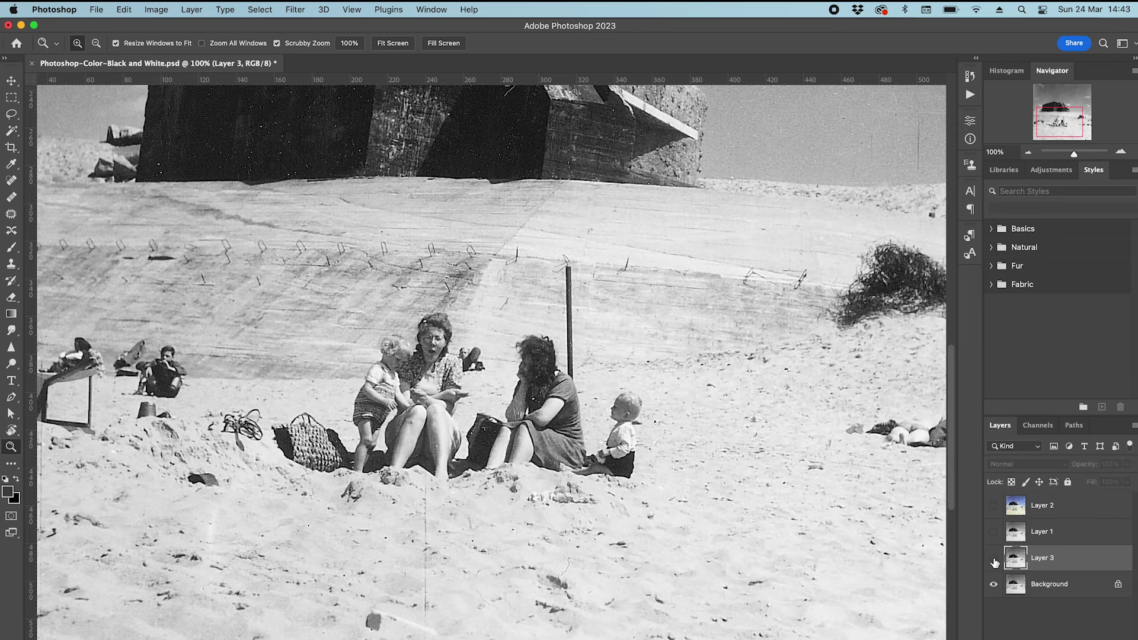
scroll(663, 392, "up", 5)
scroll(663, 391, "left", 5)
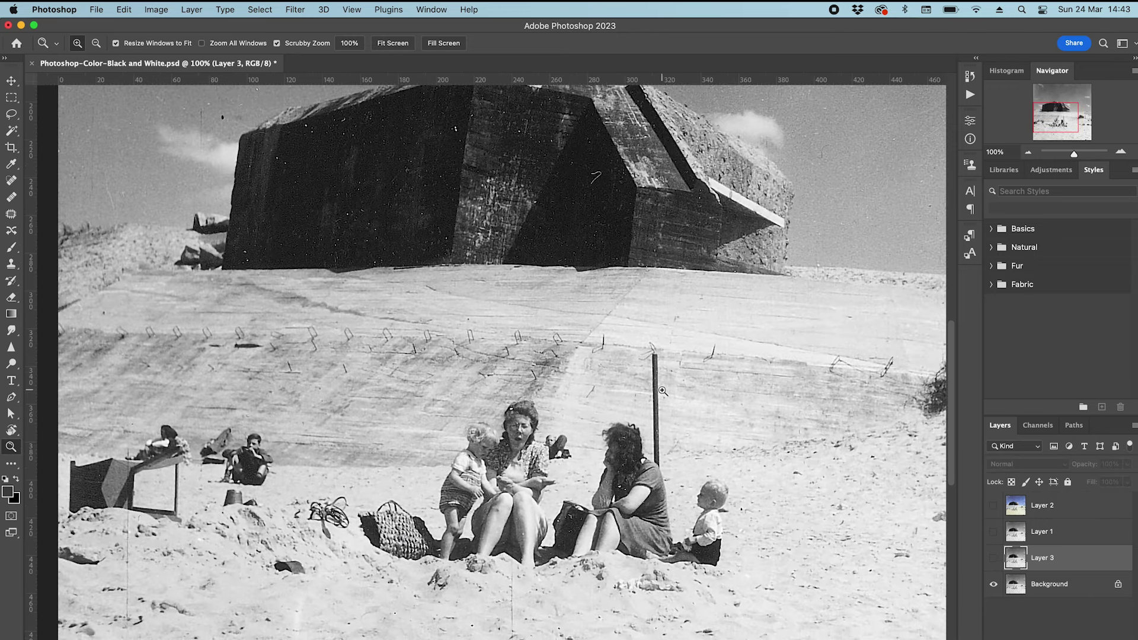
left_click(994, 558)
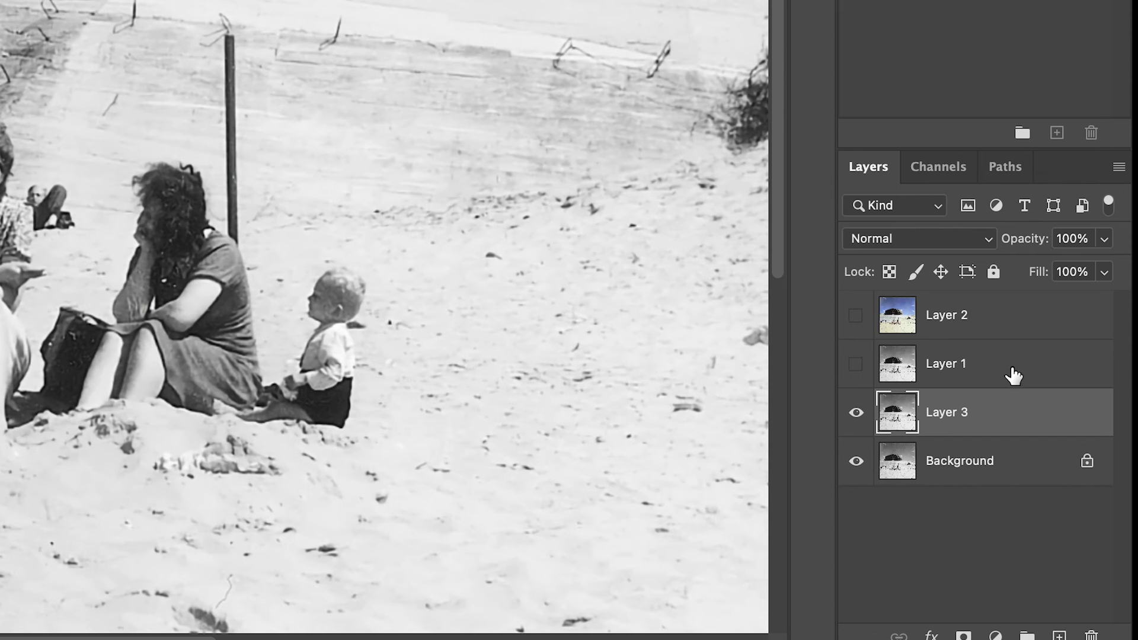
Lower Layer 3's opacity to 28%
left_click(1105, 238)
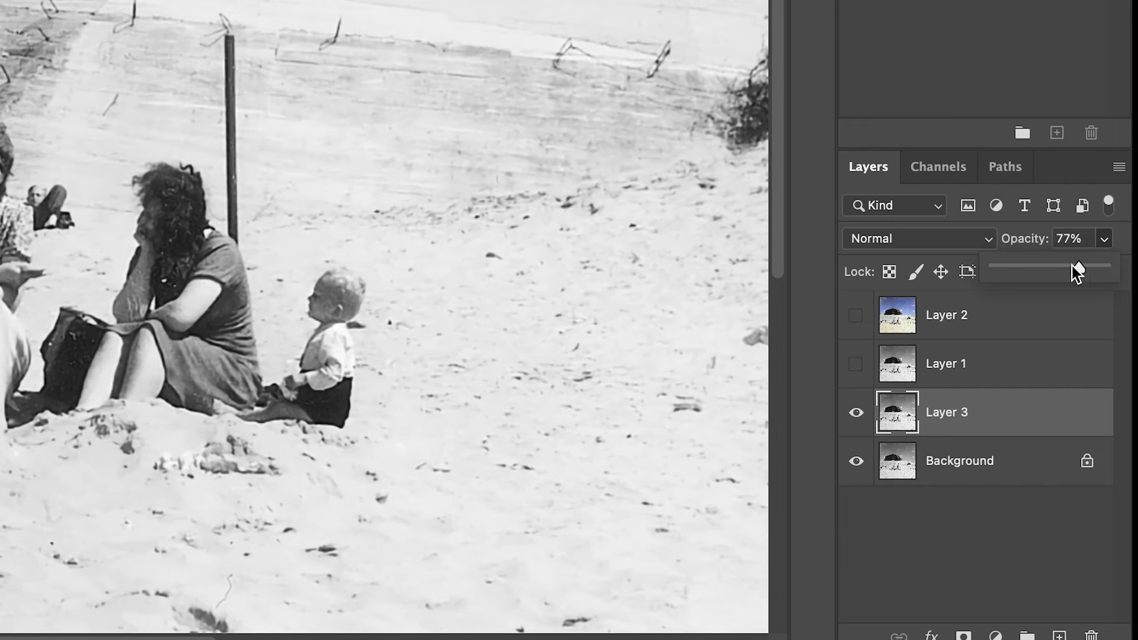
left_click_drag(1032, 268, 1023, 268)
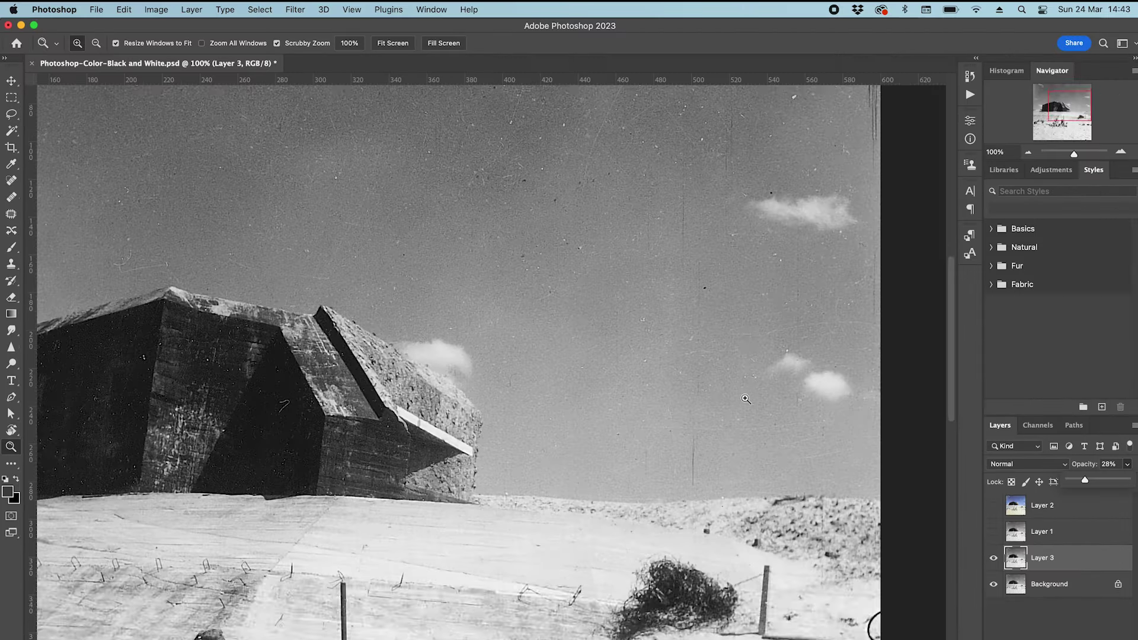
left_click_drag(115, 119, 398, 119)
scroll(746, 399, "down", 10)
scroll(746, 399, "left", 4)
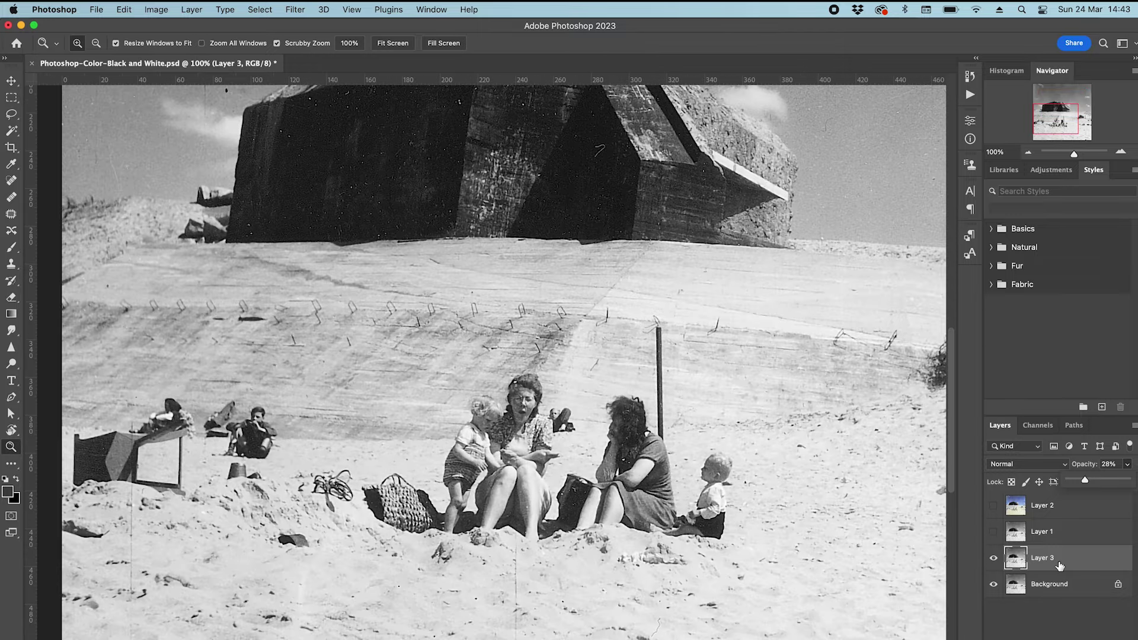
Select the restored Layer 3 and delete it
left_click(1069, 533)
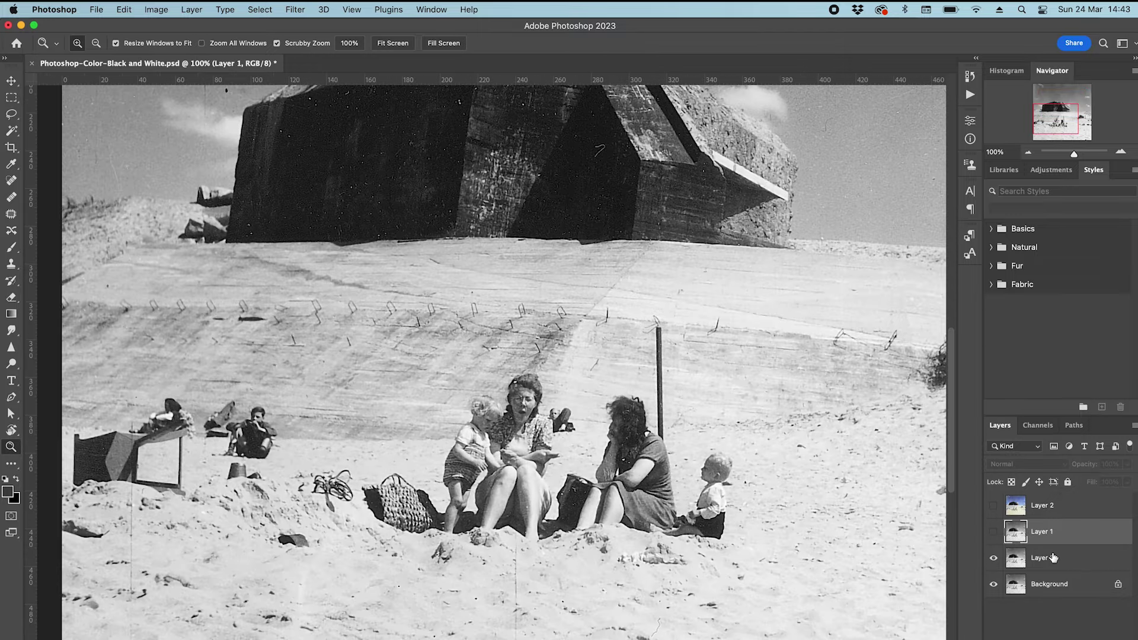
left_click(1052, 561)
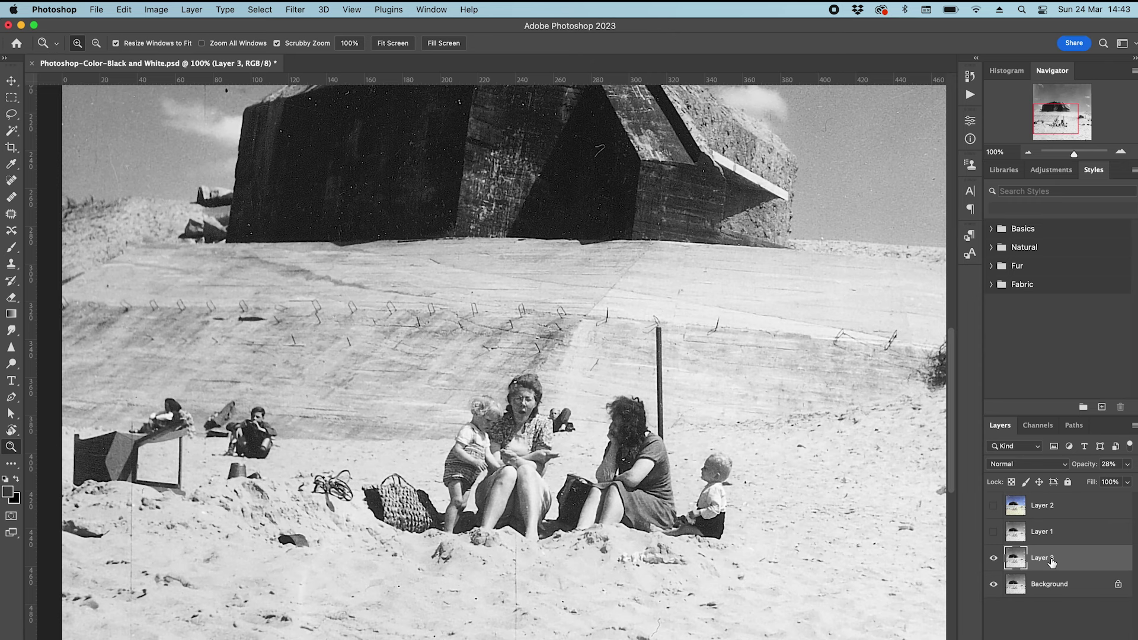
key("Delete")
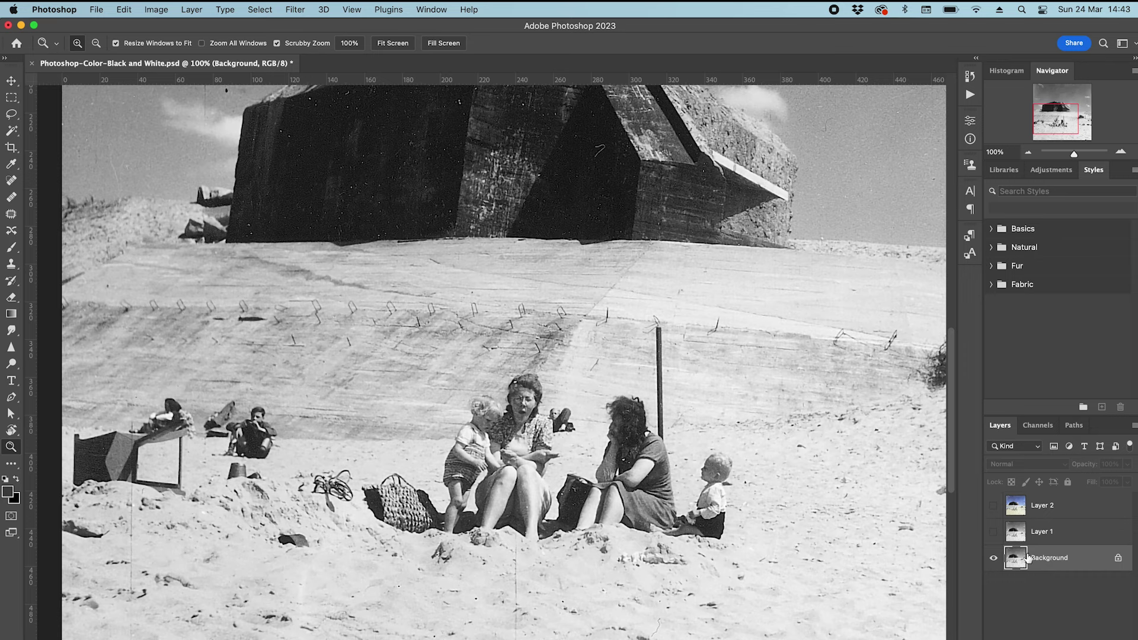
Reopen Neural Filters and switch on Colorize for the beach photo
left_click(996, 560)
left_click(996, 561)
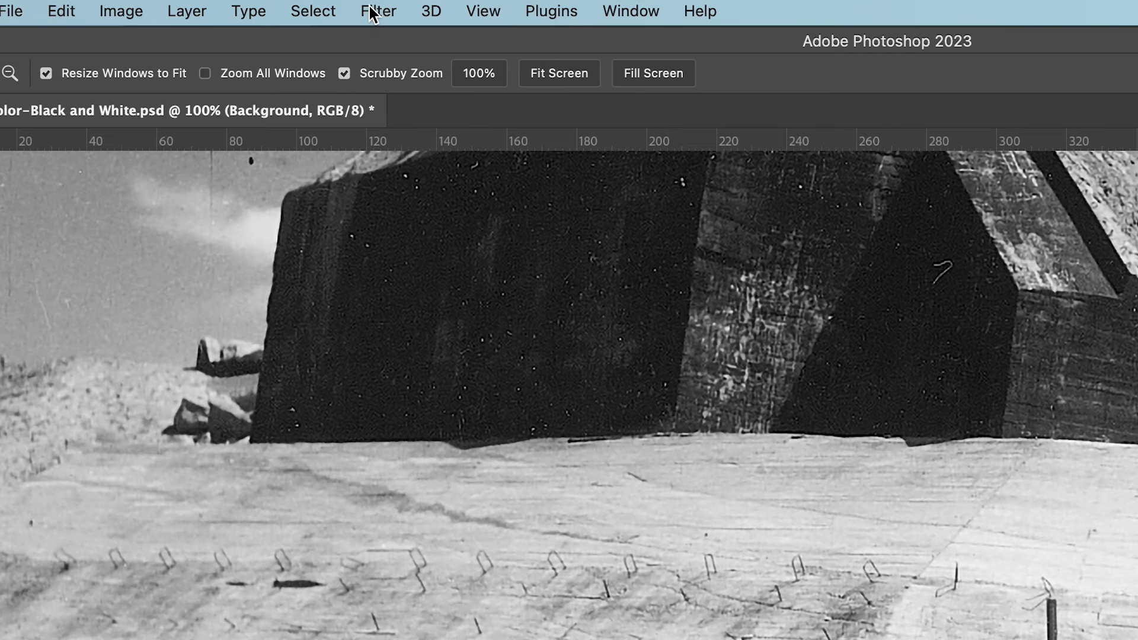
left_click(292, 9)
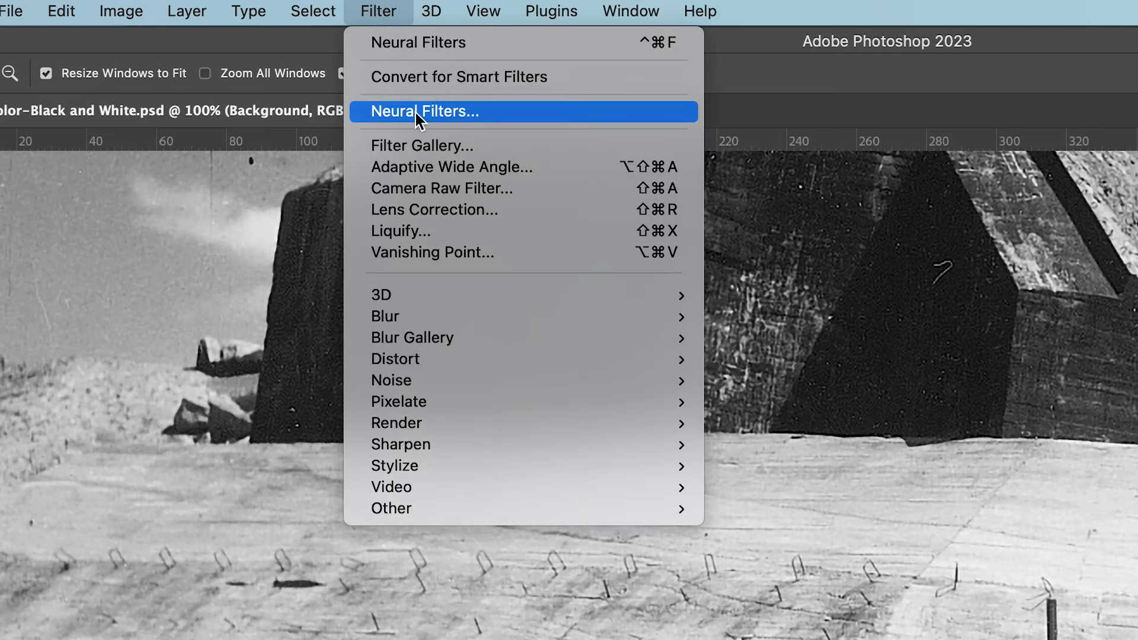
left_click(415, 111)
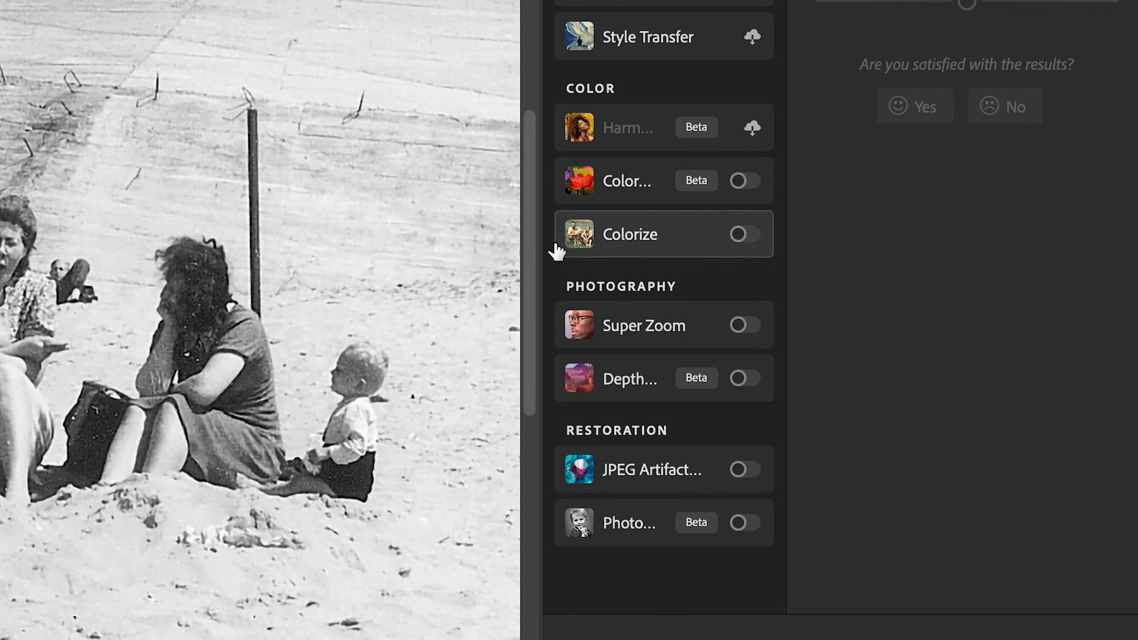
left_click(741, 236)
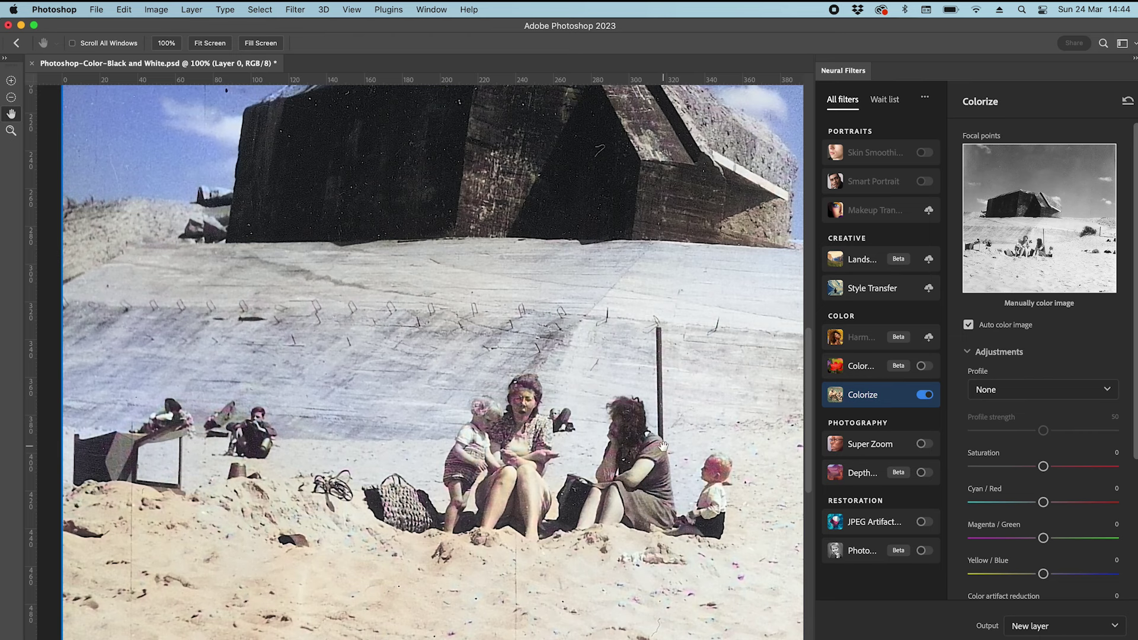
Try the Retro high contrast profile, then revert to no profile
left_click(1041, 392)
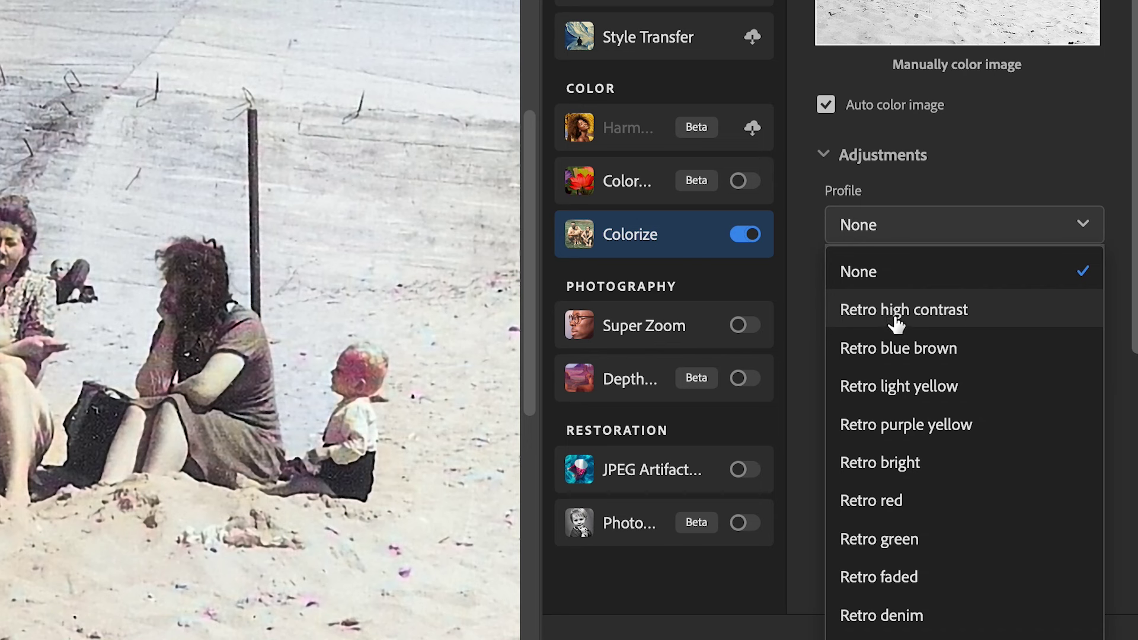
left_click(895, 320)
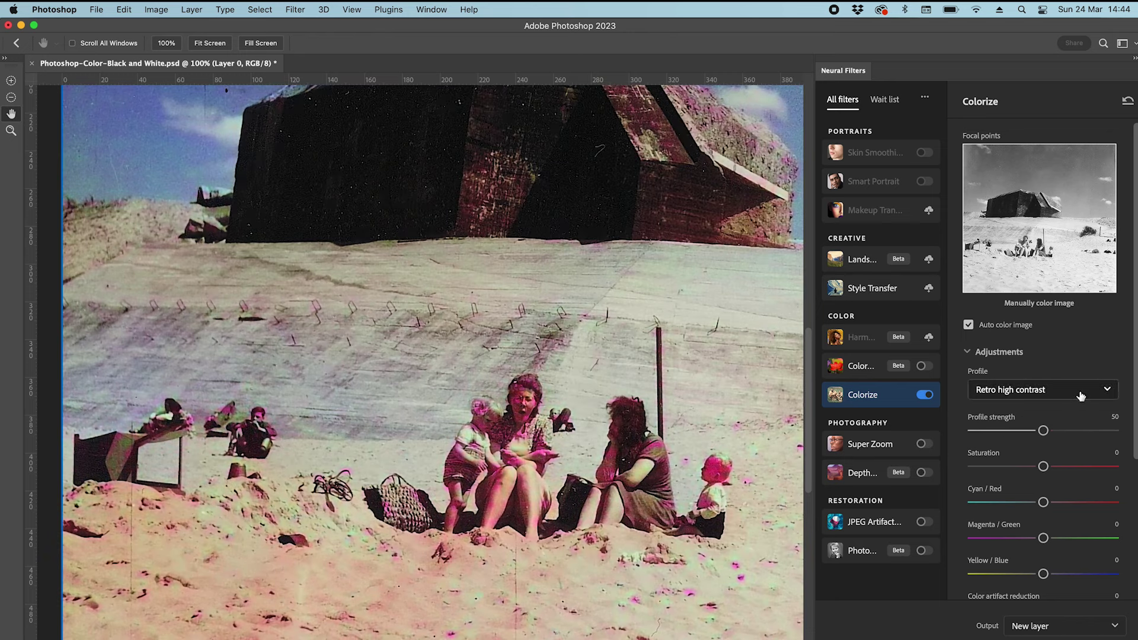
left_click(1082, 390)
left_click(989, 416)
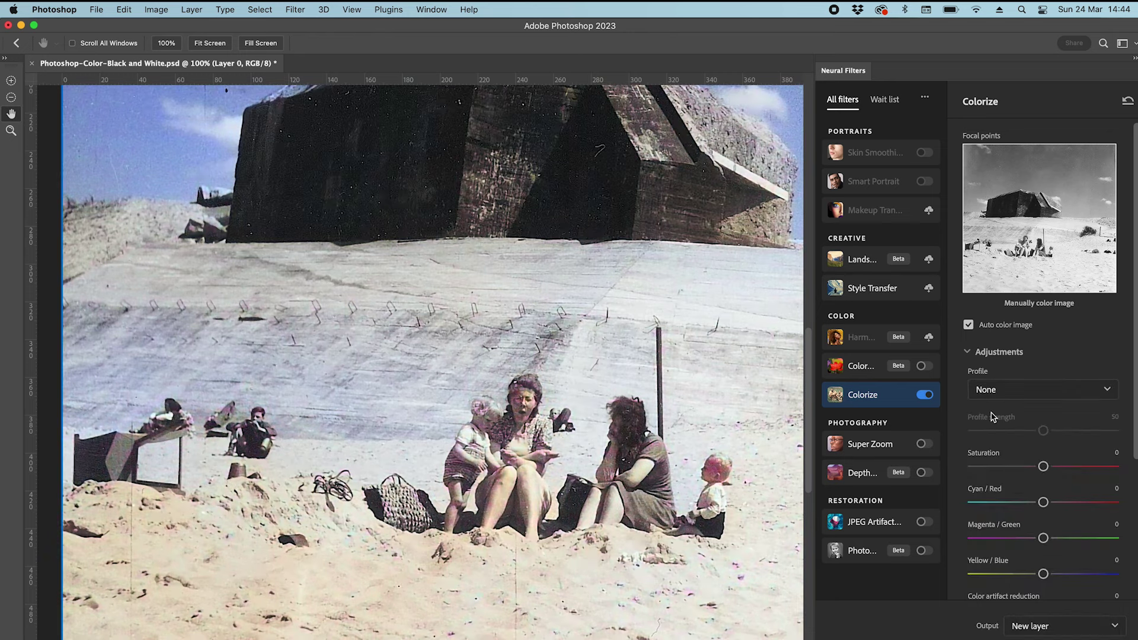
Set Saturation to +6, Magenta/Green to -1 and Yellow/Blue to -1
scroll(1034, 492, "down", 1)
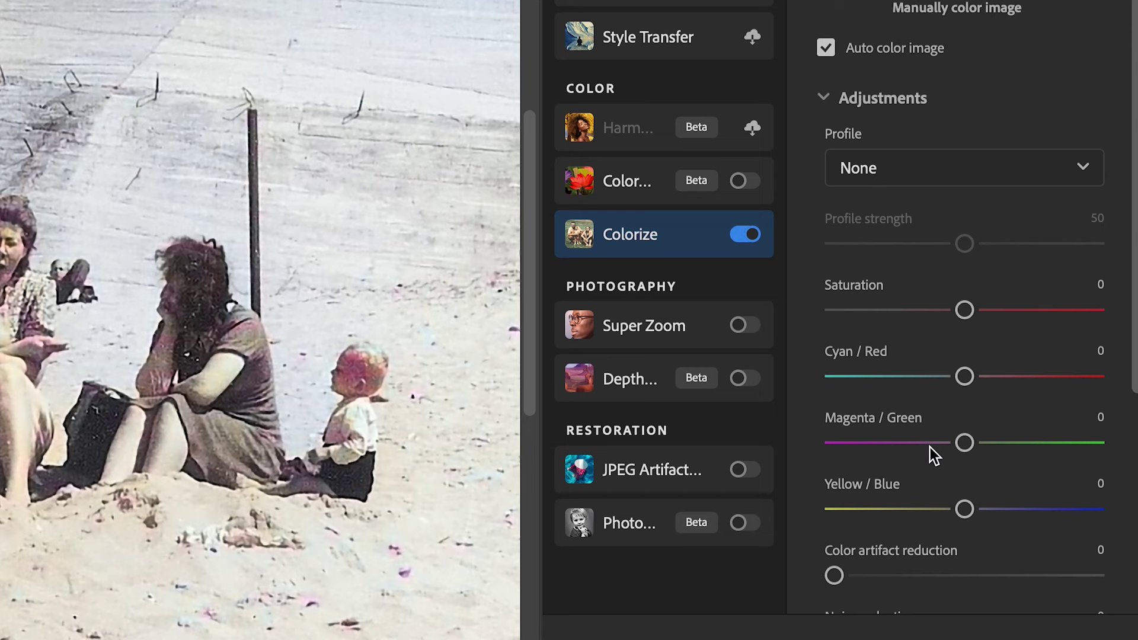
scroll(1024, 509, "down", 4)
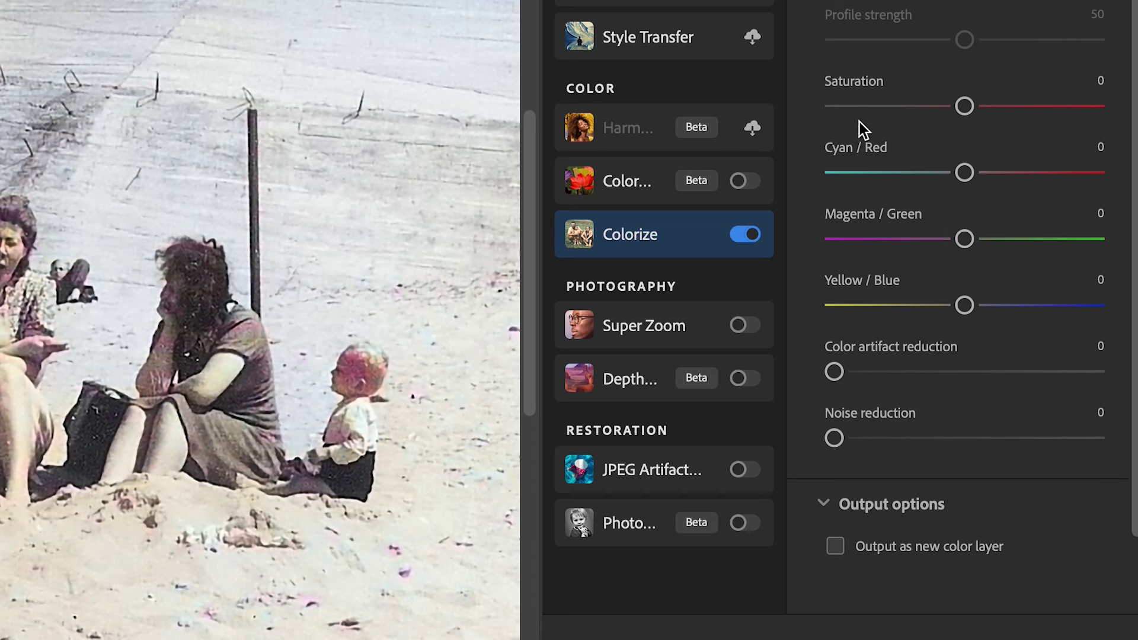
left_click_drag(964, 106, 980, 106)
left_click_drag(961, 242, 961, 242)
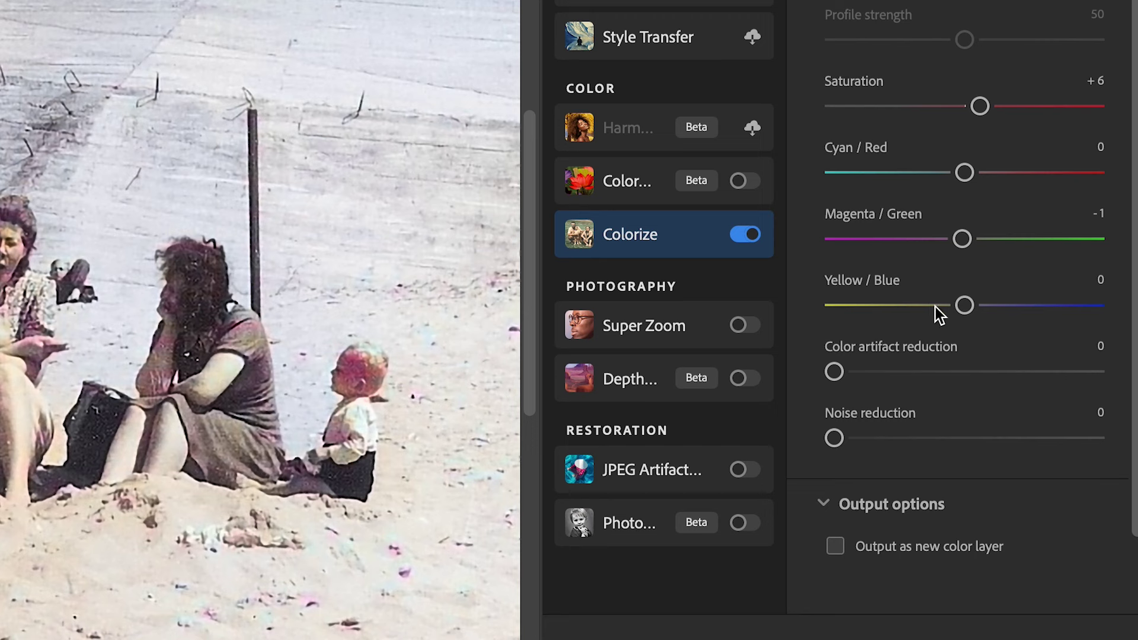
left_click_drag(971, 308, 961, 303)
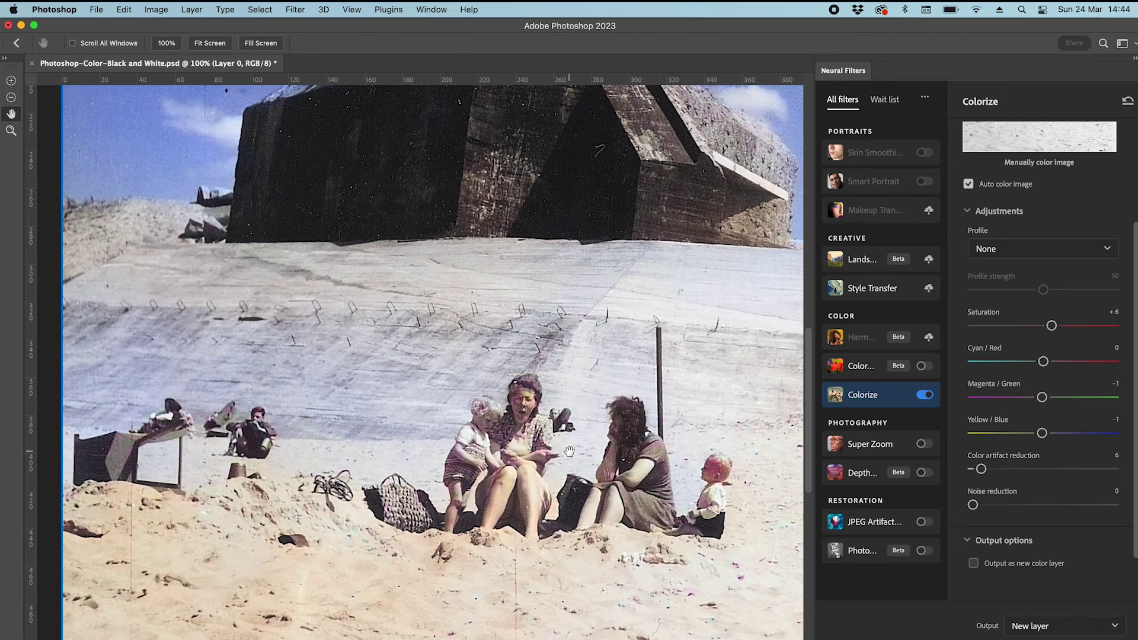
Collapse Adjustments and add a light blue colour focal point in the sky
scroll(570, 453, "up", 3)
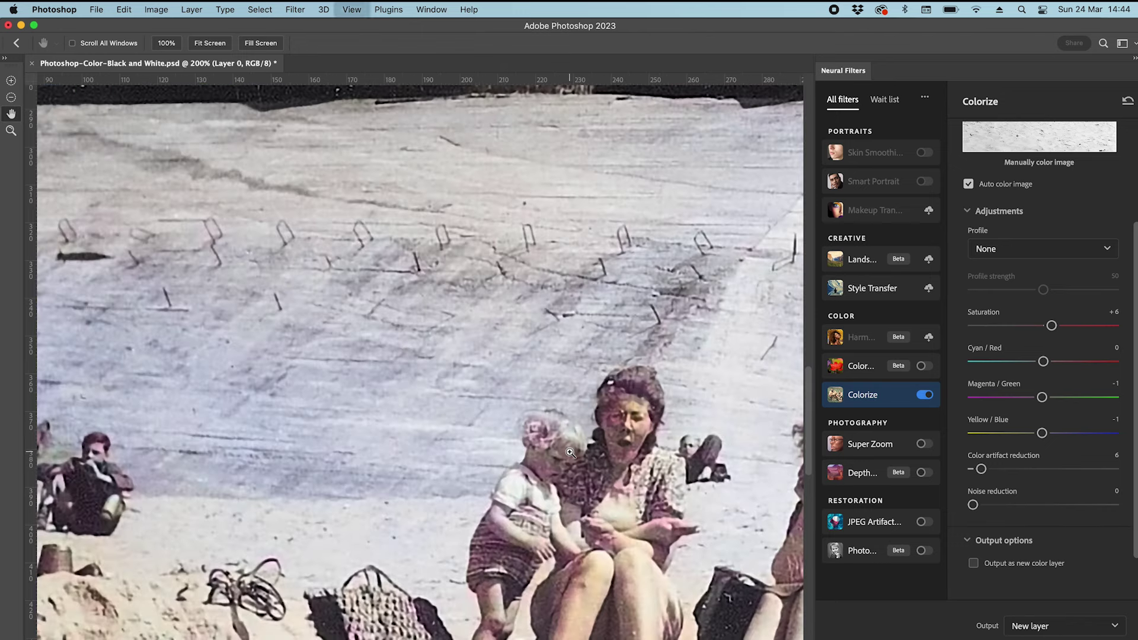
scroll(569, 451, "down", 5)
scroll(569, 452, "down", 1)
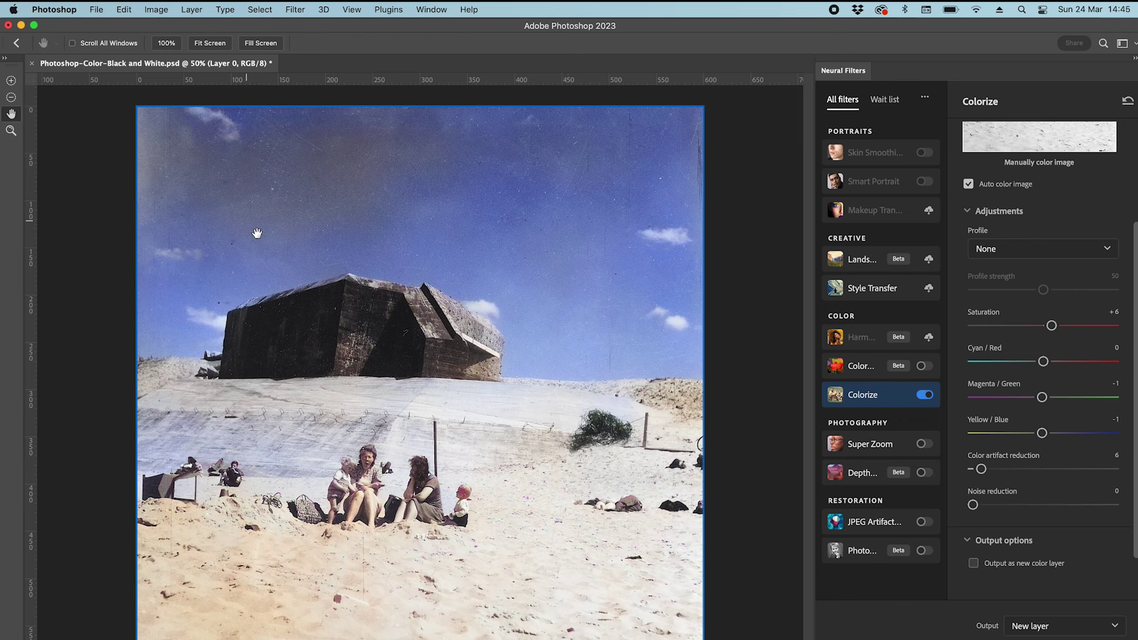
left_click(1067, 212)
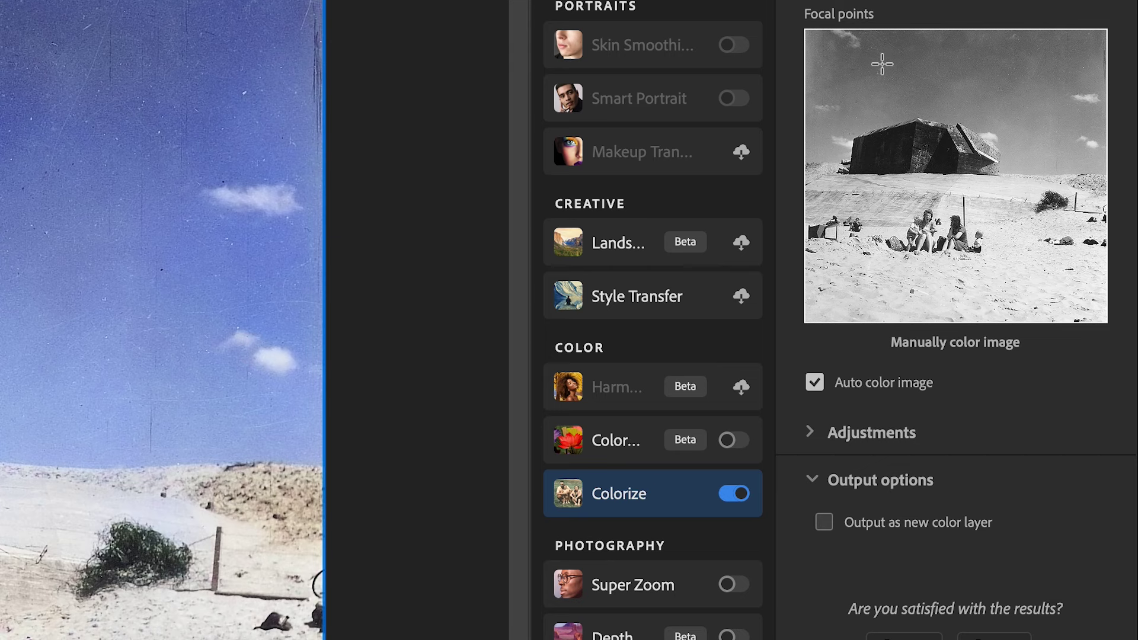
left_click(880, 64)
left_click(456, 217)
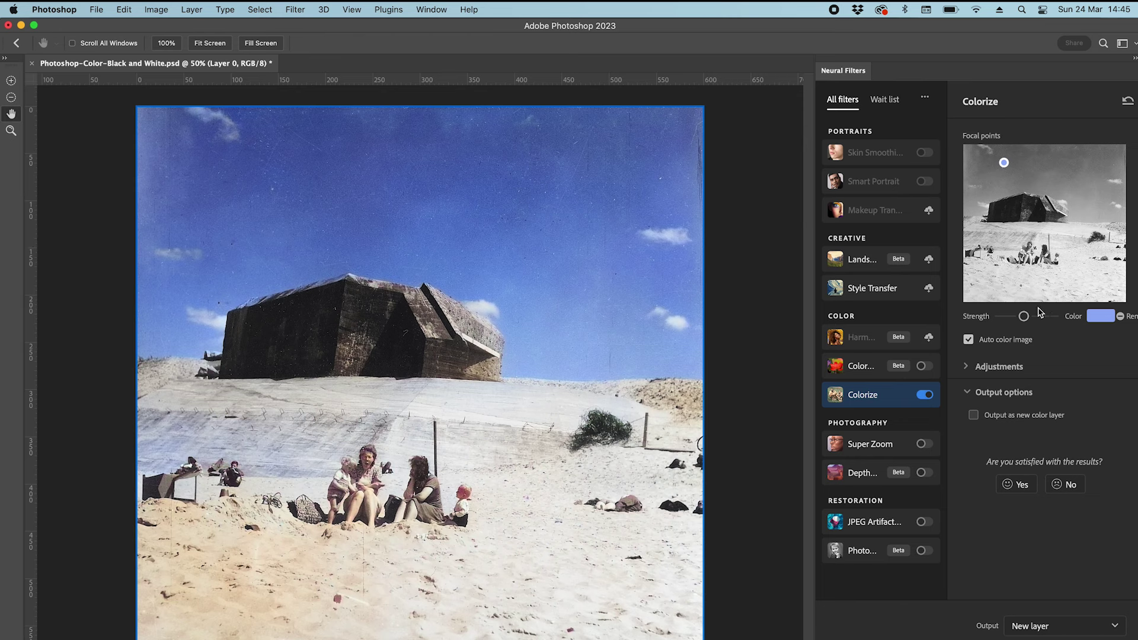
Lighten the sky focal point colour to a paler blue, b9caf6
left_click(1098, 320)
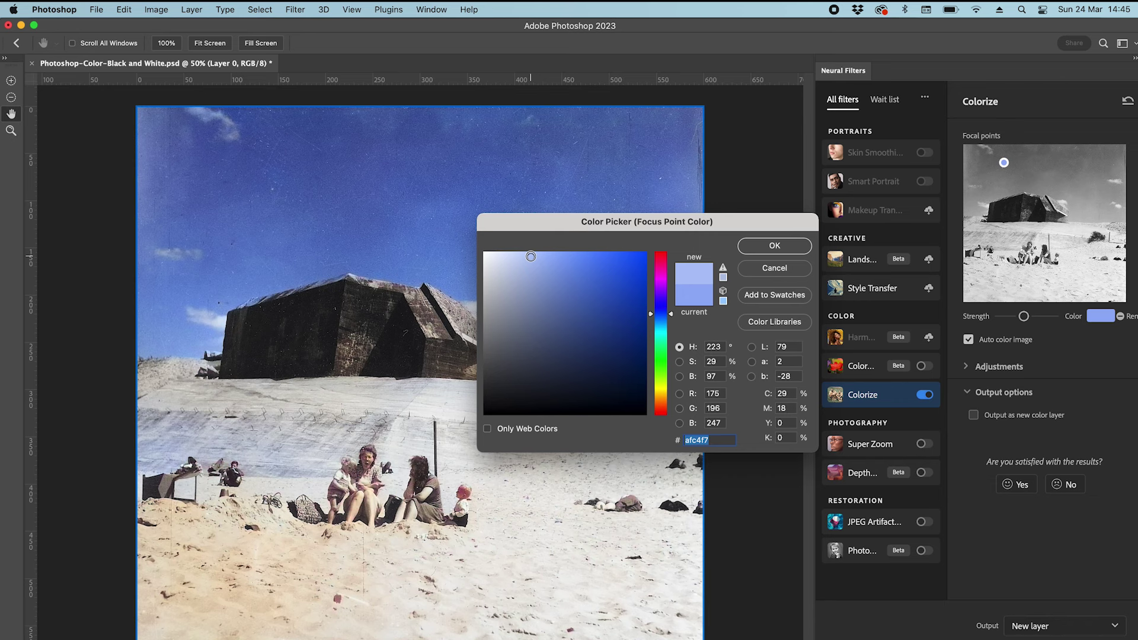
left_click(768, 245)
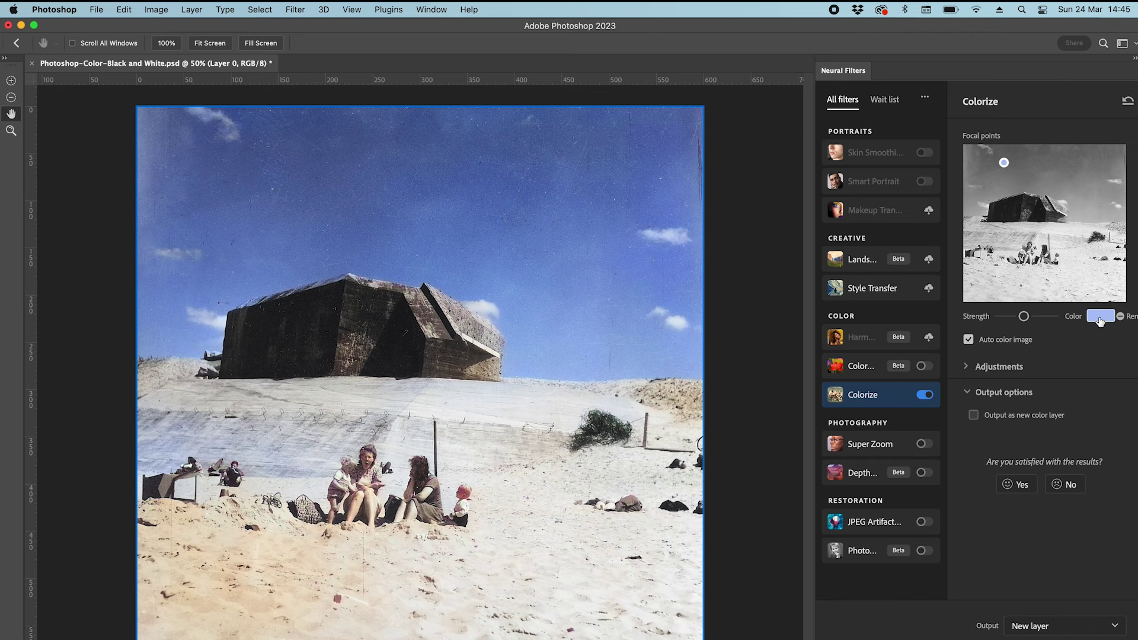
left_click(1099, 319)
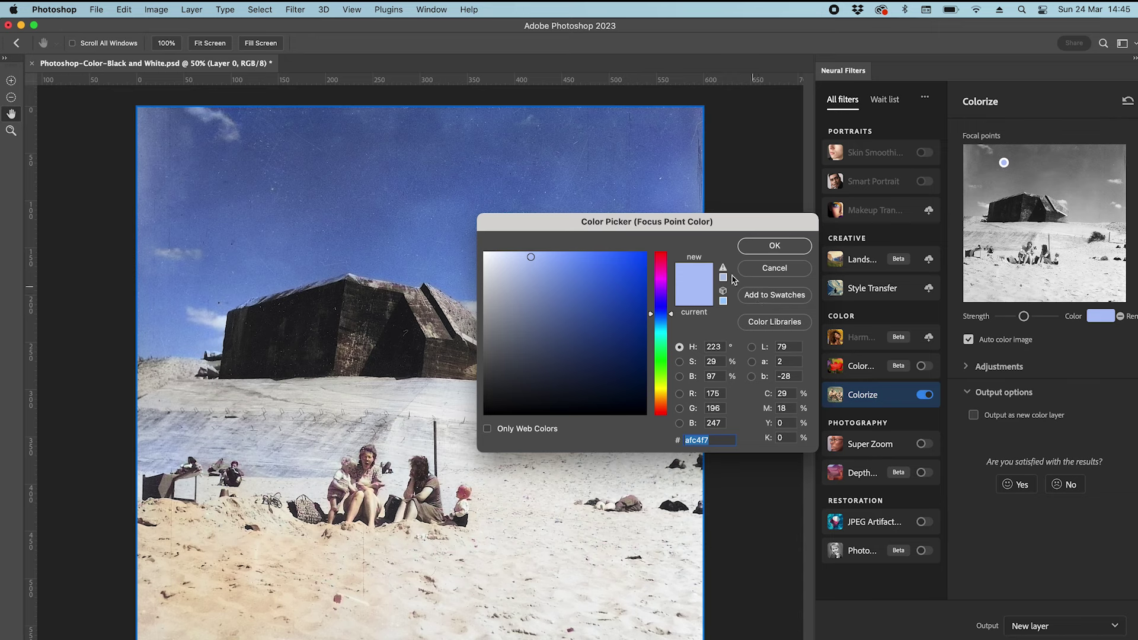
left_click_drag(528, 258, 524, 258)
Confirm the paler sky colour and pan around the photo at 100%
key("Return")
scroll(468, 419, "up", 5)
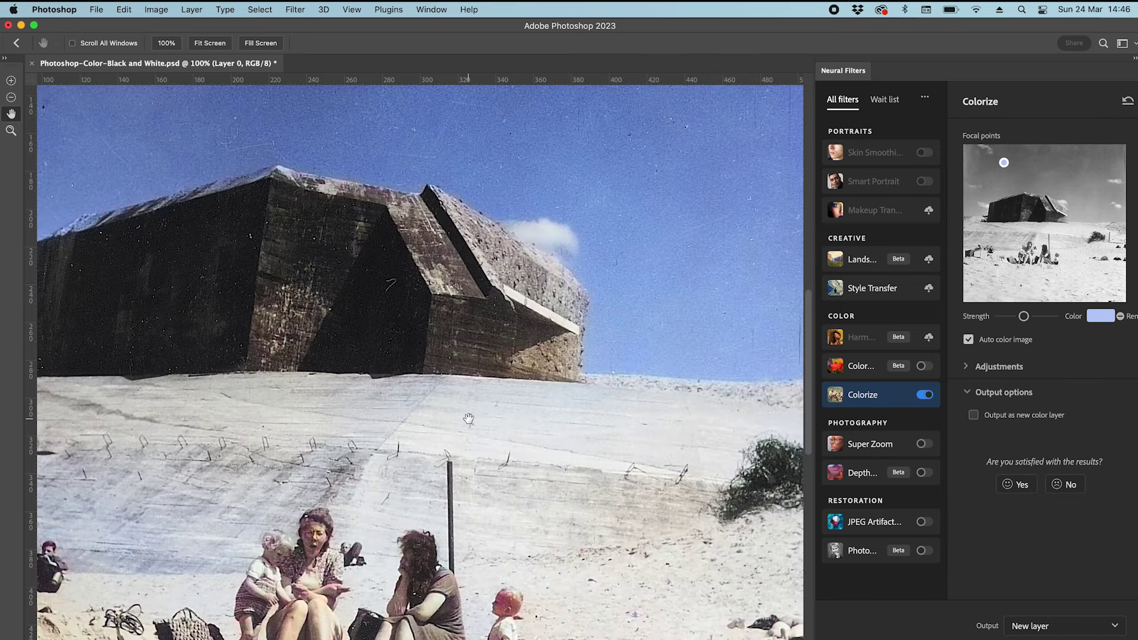
scroll(469, 419, "right", 3)
scroll(468, 419, "up", 2)
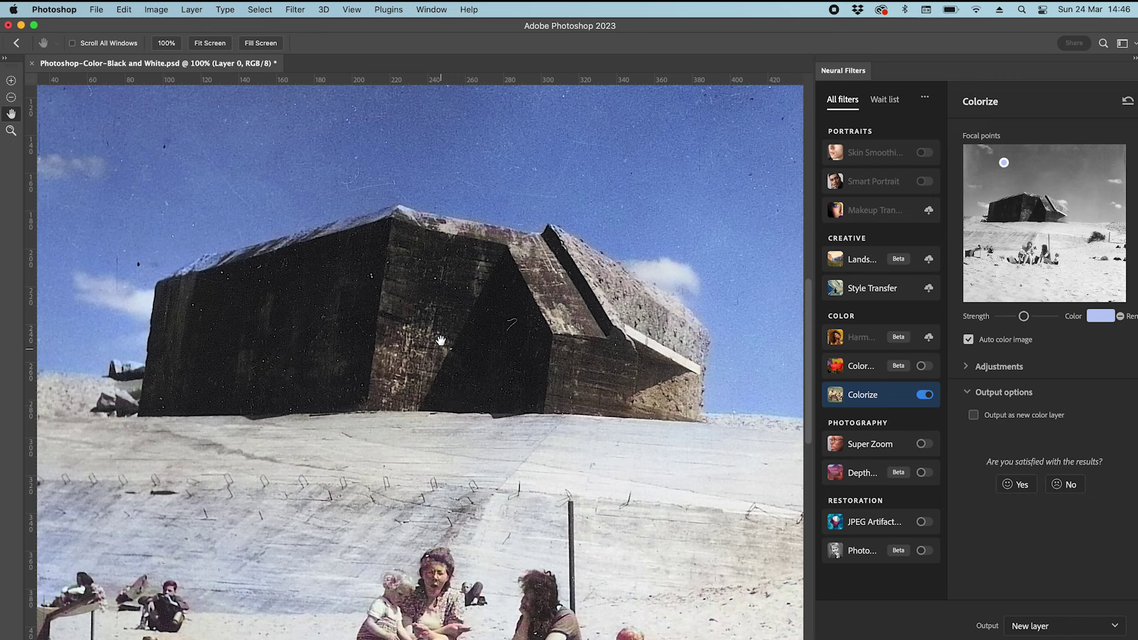
scroll(282, 332, "down", 5)
scroll(282, 332, "left", 2)
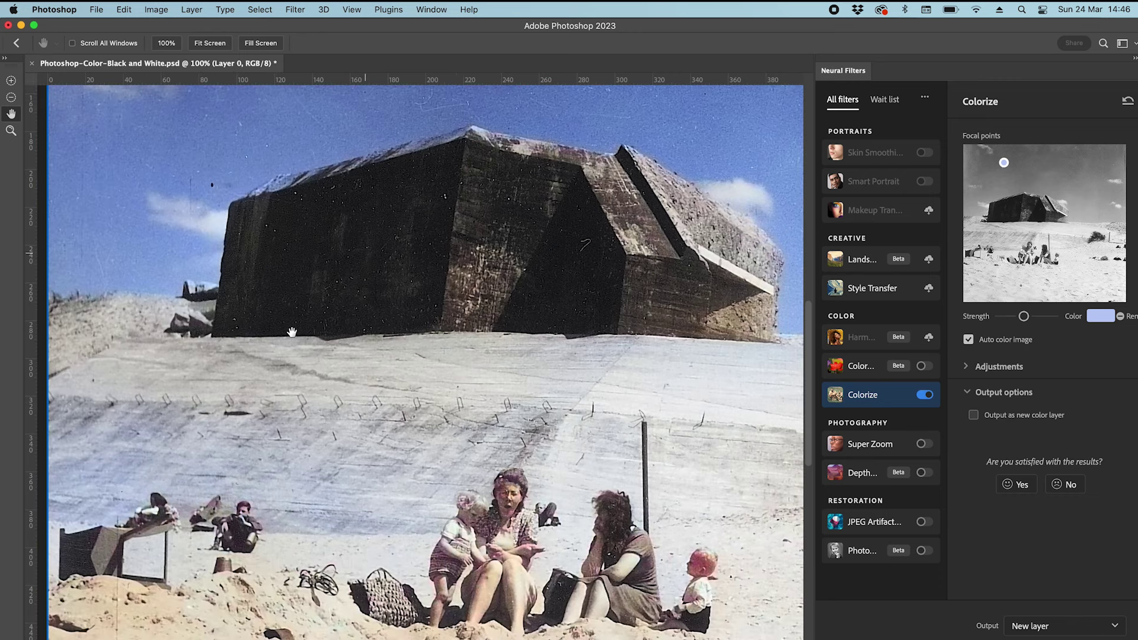
scroll(292, 331, "down", 1)
scroll(291, 331, "right", 1)
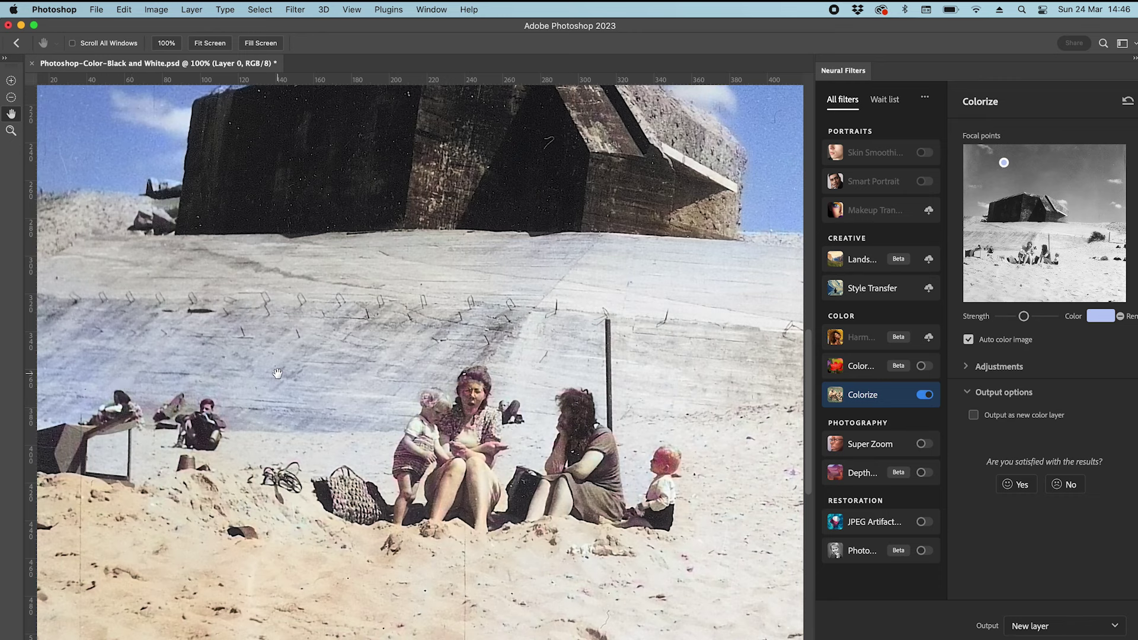
scroll(277, 373, "right", 7)
scroll(277, 373, "down", 2)
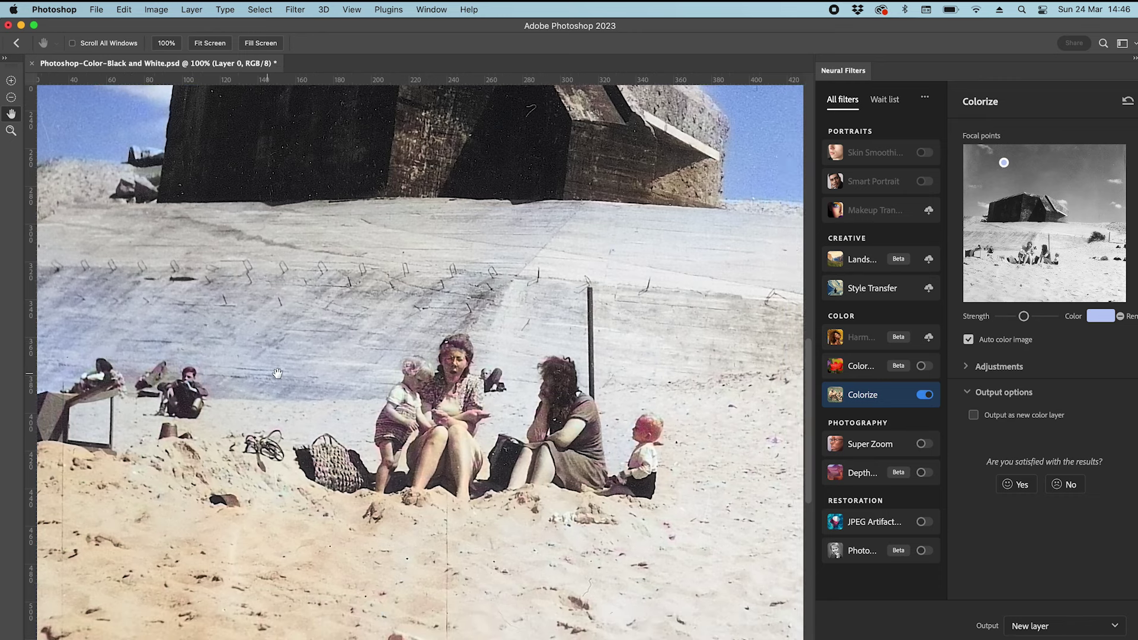
scroll(277, 373, "left", 3)
scroll(277, 373, "up", 3)
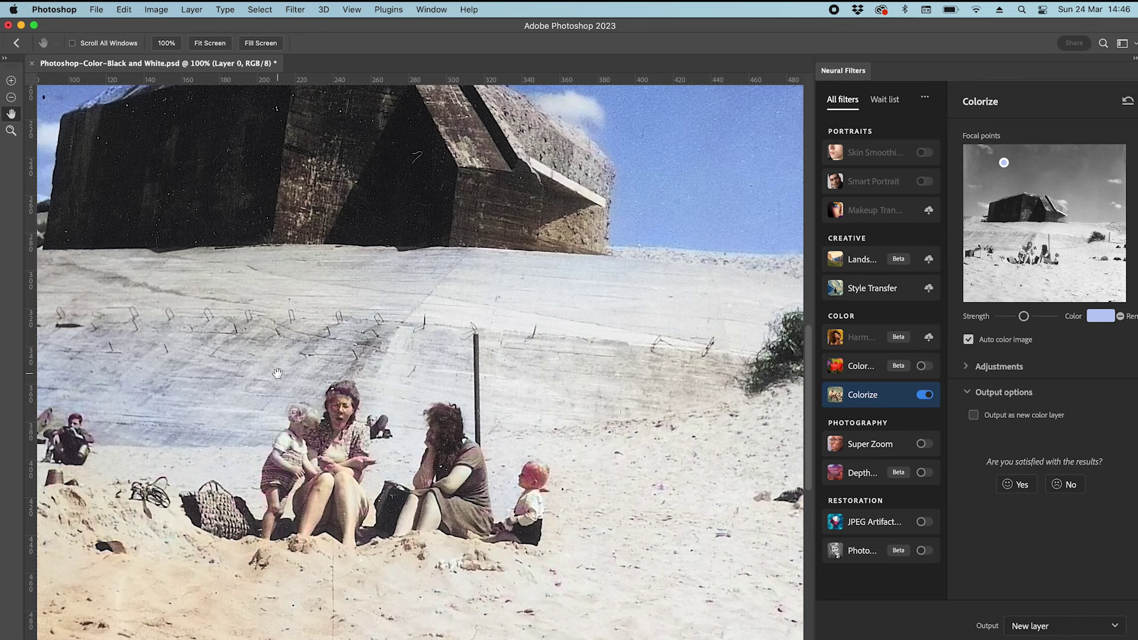
scroll(144, 292, "left", 3)
scroll(144, 292, "up", 1)
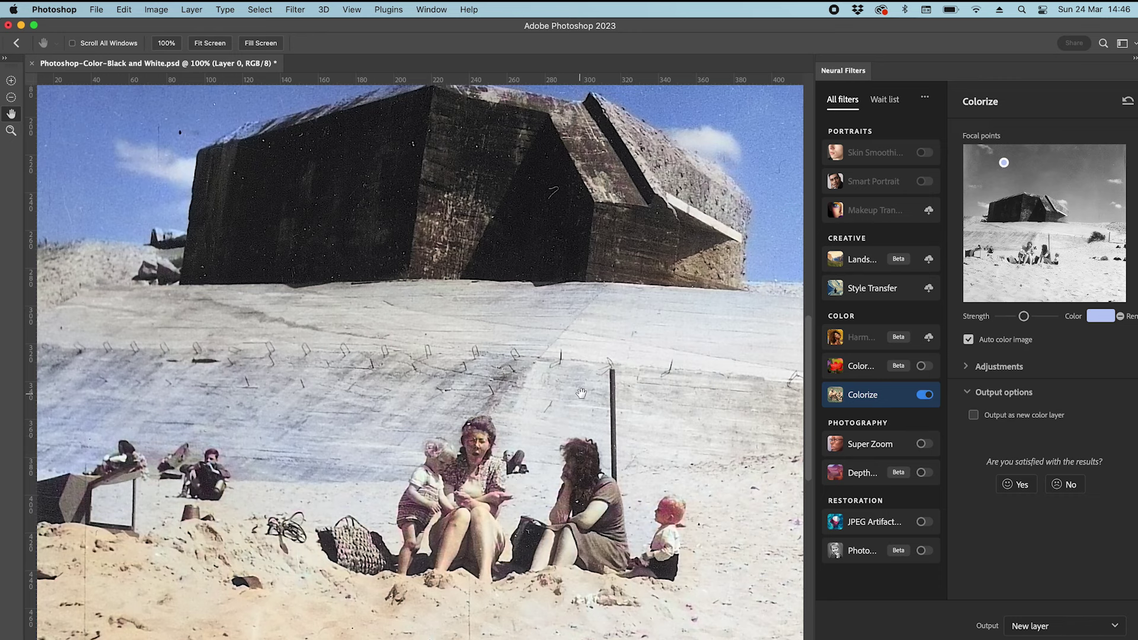
left_click_drag(107, 409, 191, 338)
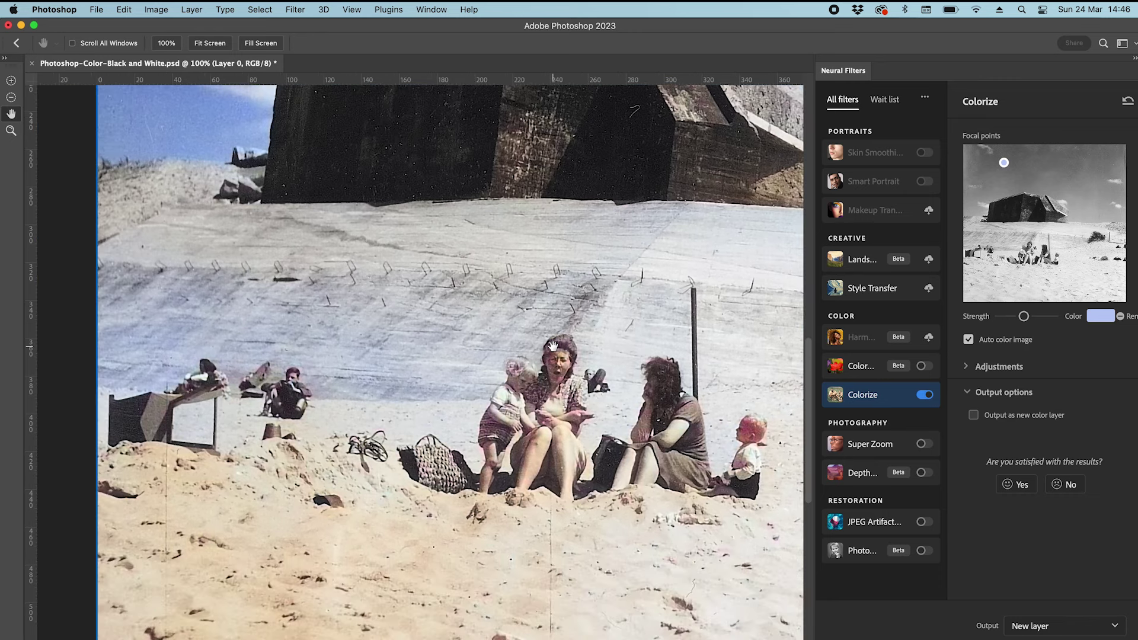
scroll(651, 343, "right", 6)
scroll(651, 343, "right", 4)
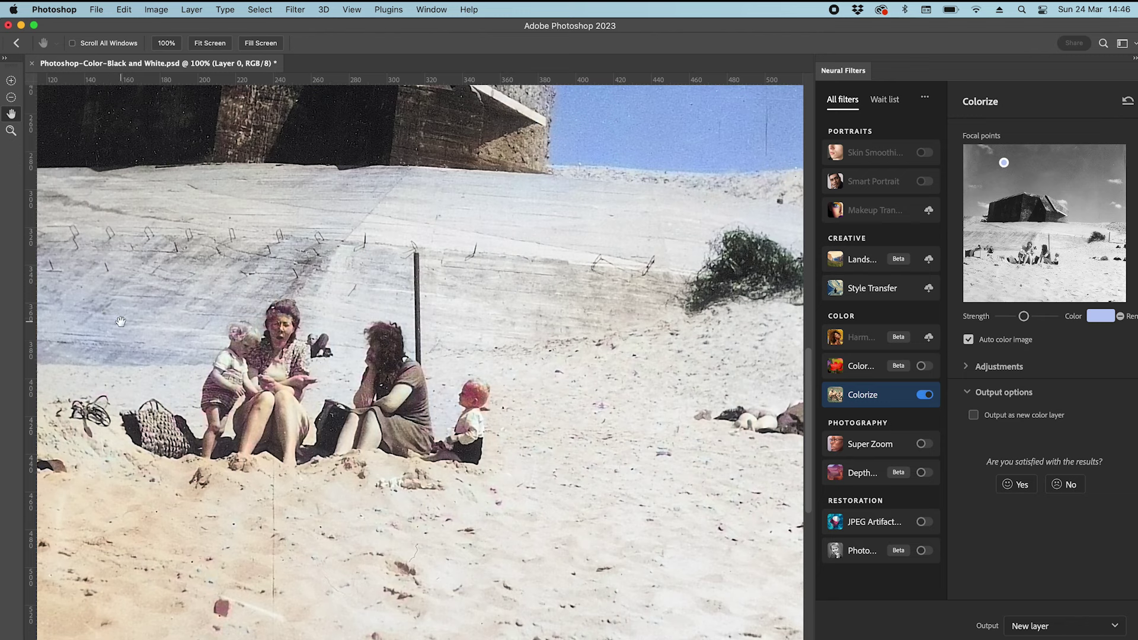
Add a focal point on the seated family and reduce its strength
left_click(1040, 239)
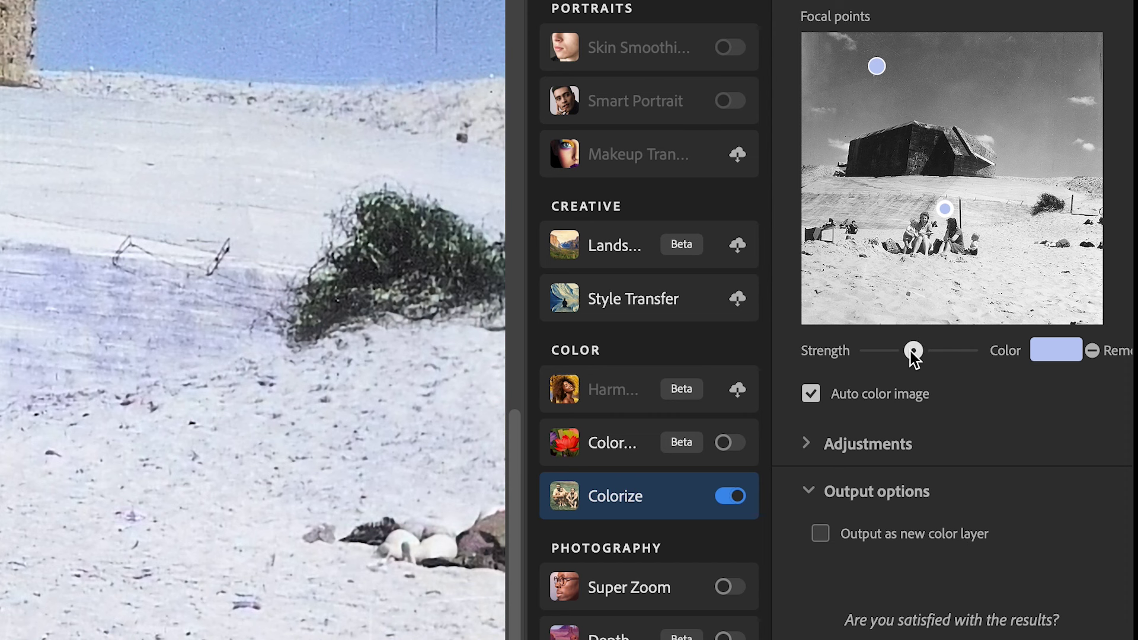
left_click_drag(912, 352, 895, 353)
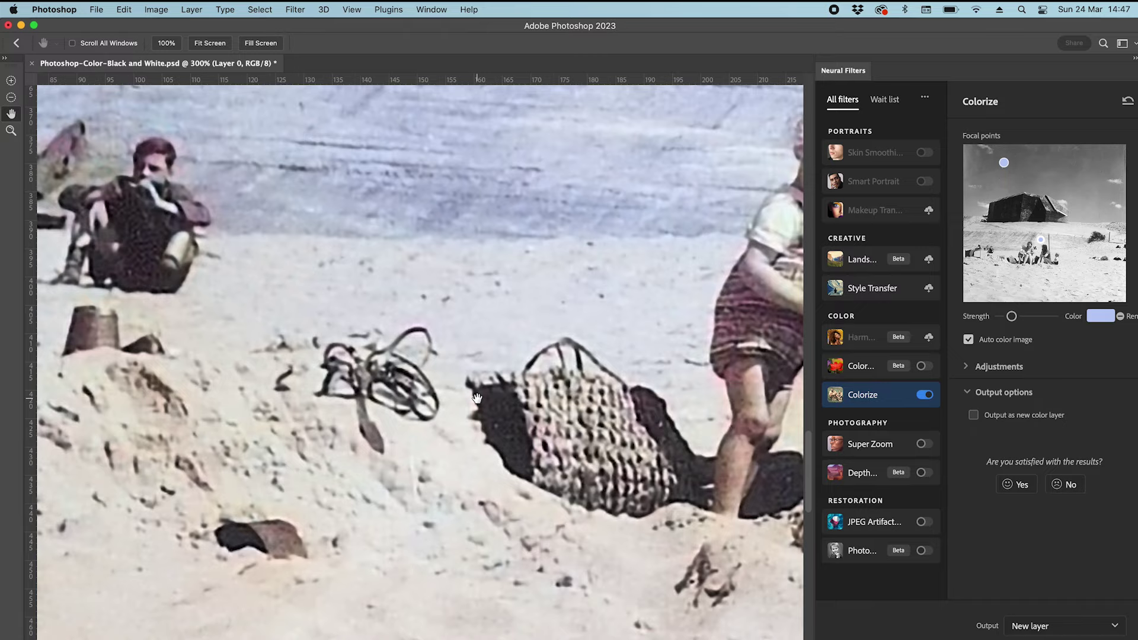
left_click_drag(617, 463, 477, 399)
scroll(445, 399, "right", 5)
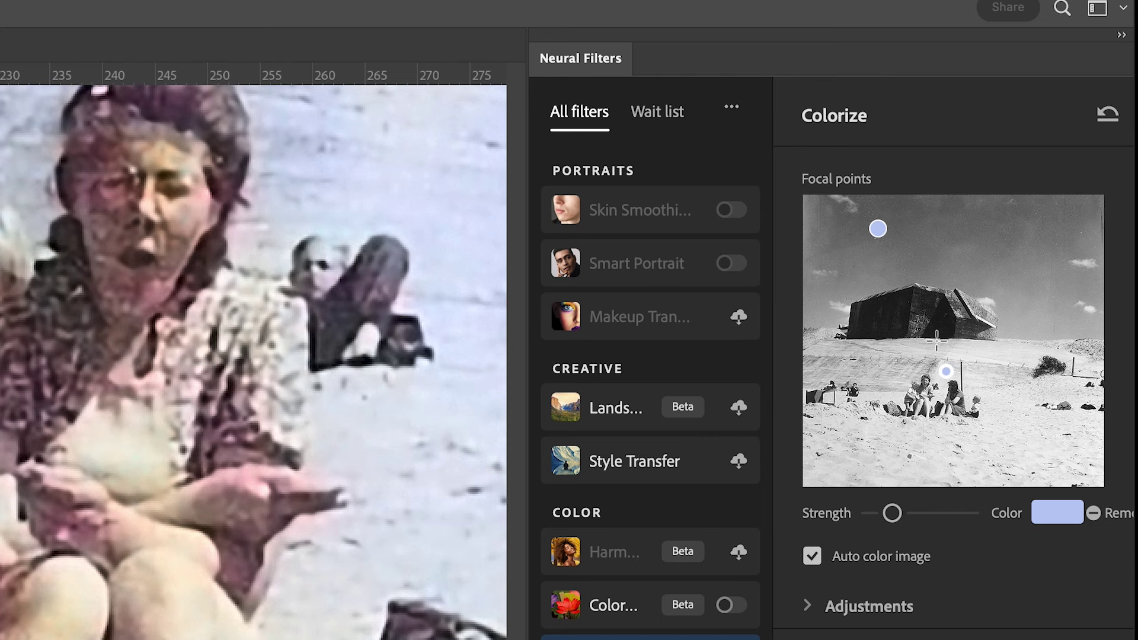
Set the family focal point to brown, then a lighter tan, and fit the photo to the screen
left_click(940, 208)
left_click_drag(614, 319, 610, 305)
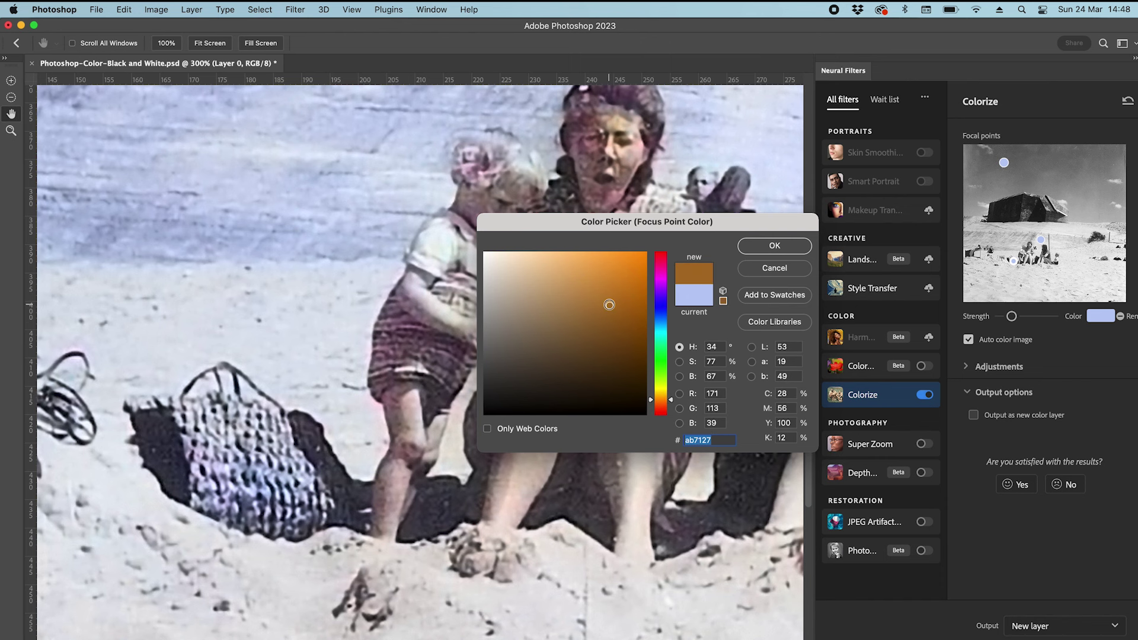
left_click(770, 245)
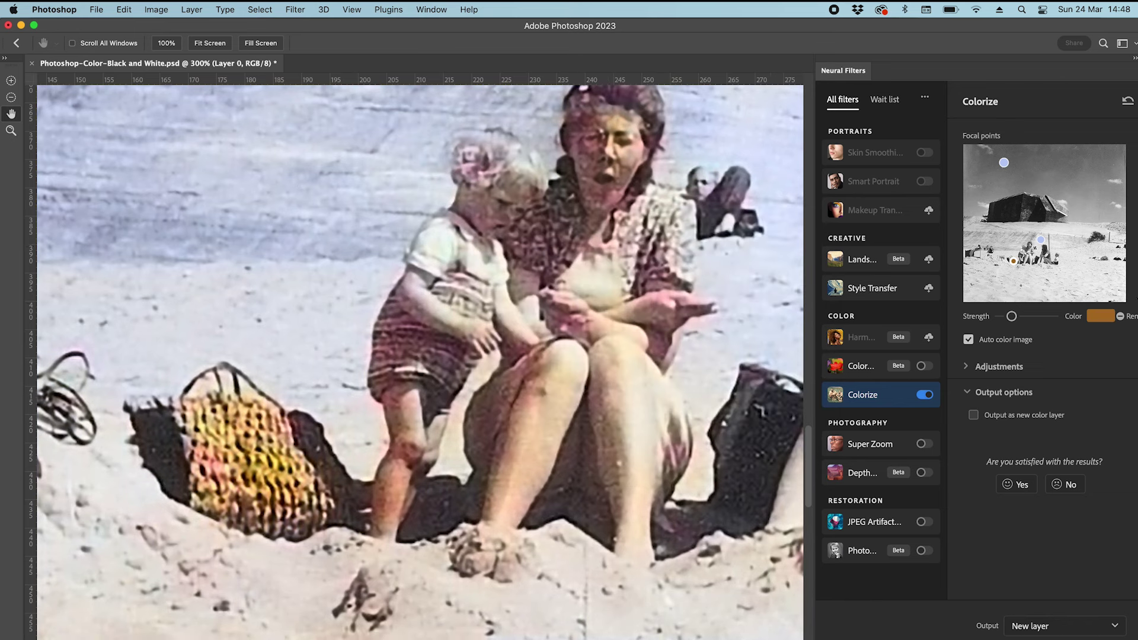
left_click(1108, 309)
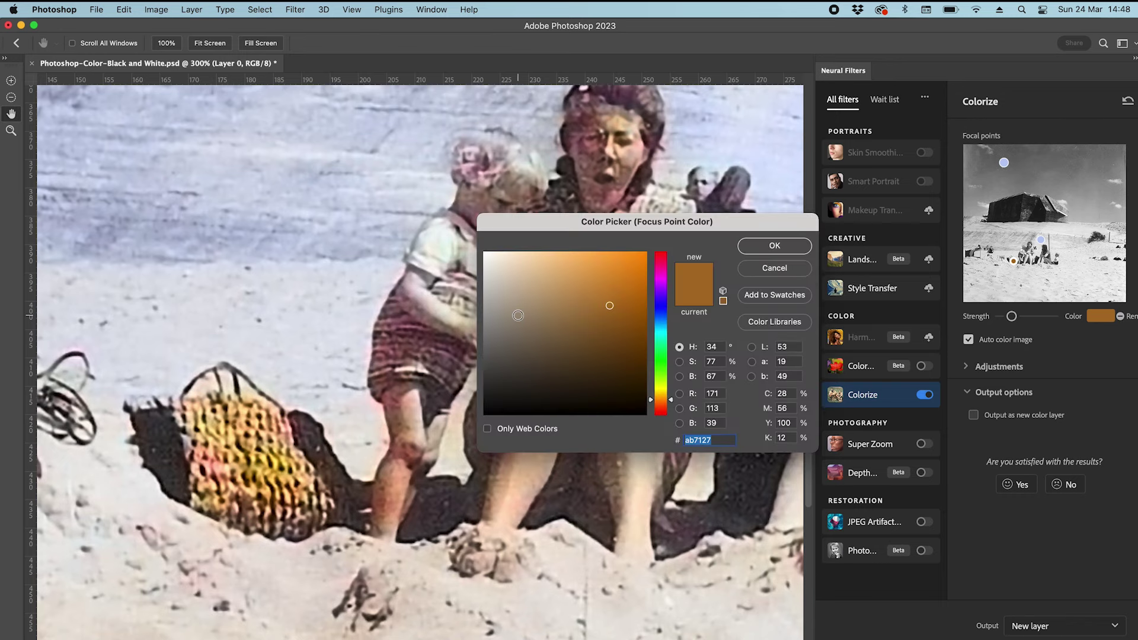
left_click(559, 301)
key("Return")
key("ctrl+1")
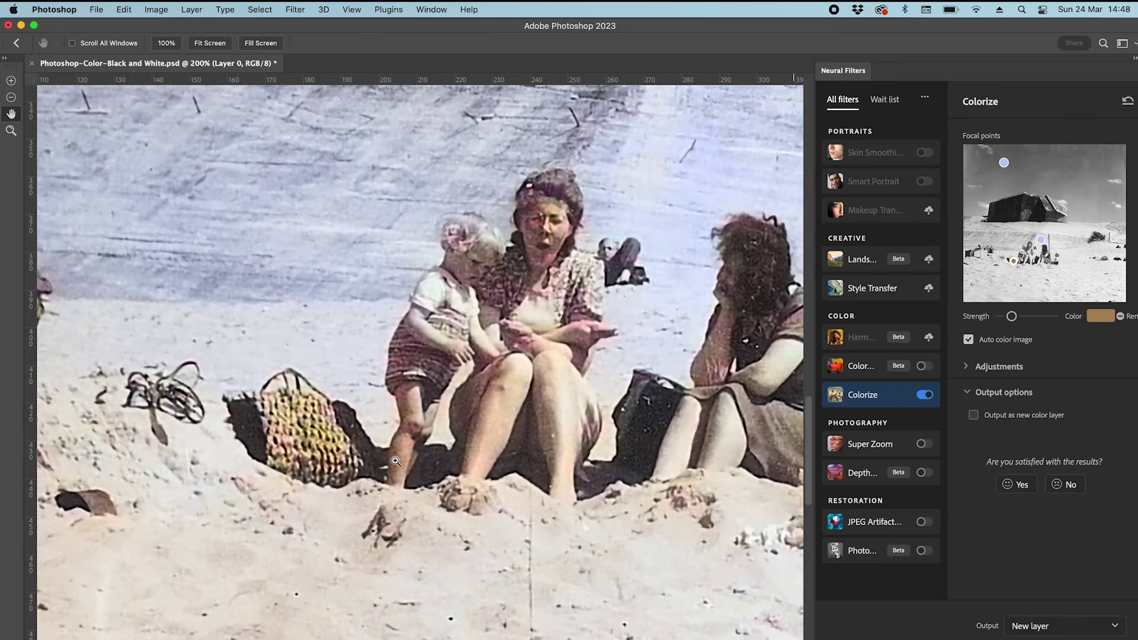
key("ctrl+0")
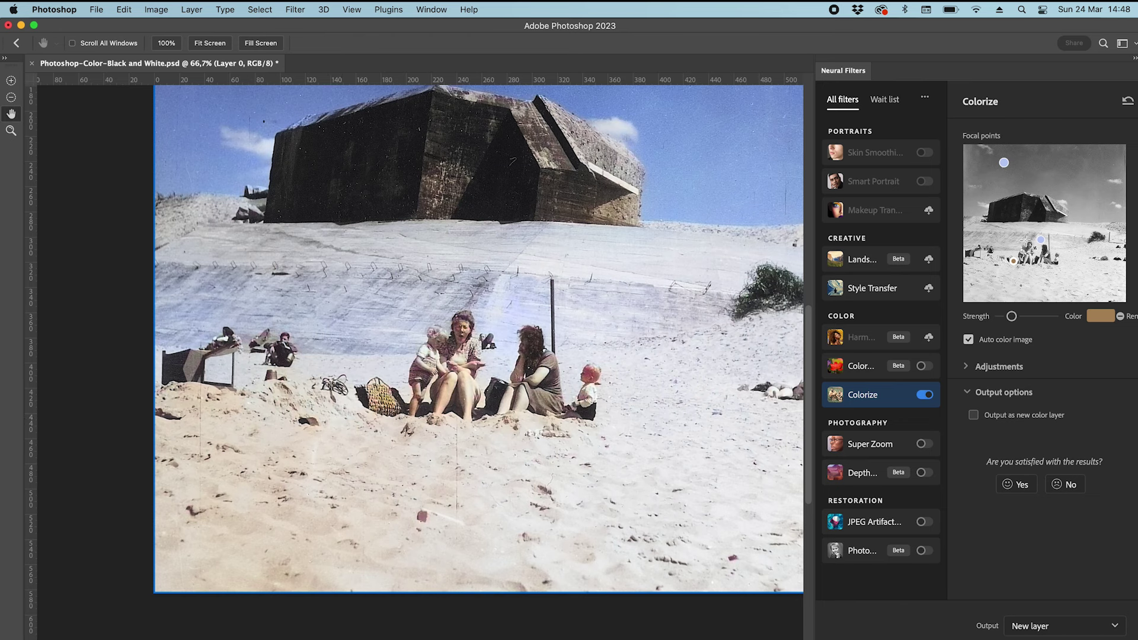
Add a focal point on the left sand, lower its strength, and tint it muted beige
left_click(977, 254)
left_click_drag(1011, 316, 1044, 319)
left_click_drag(1045, 320, 1008, 321)
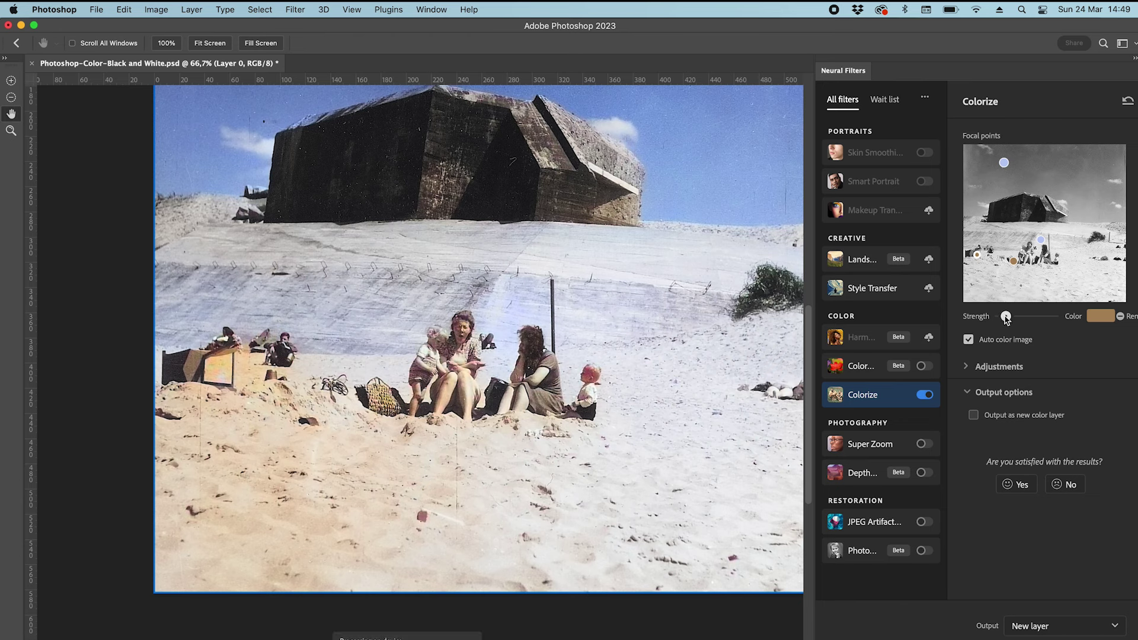
left_click(1098, 316)
left_click_drag(543, 305, 524, 302)
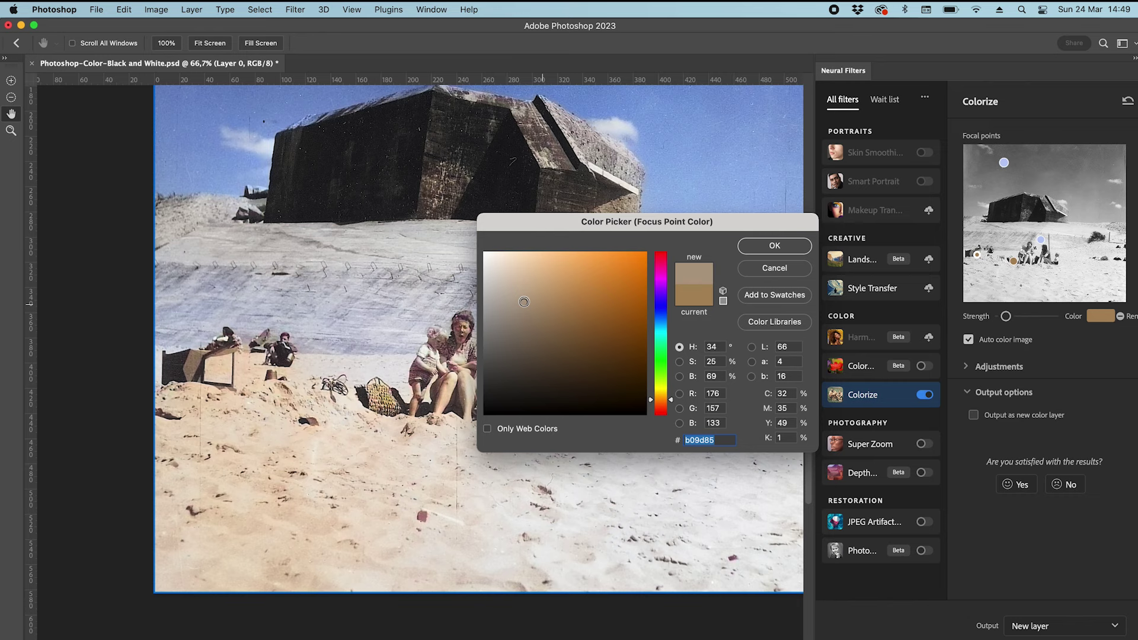
left_click(782, 246)
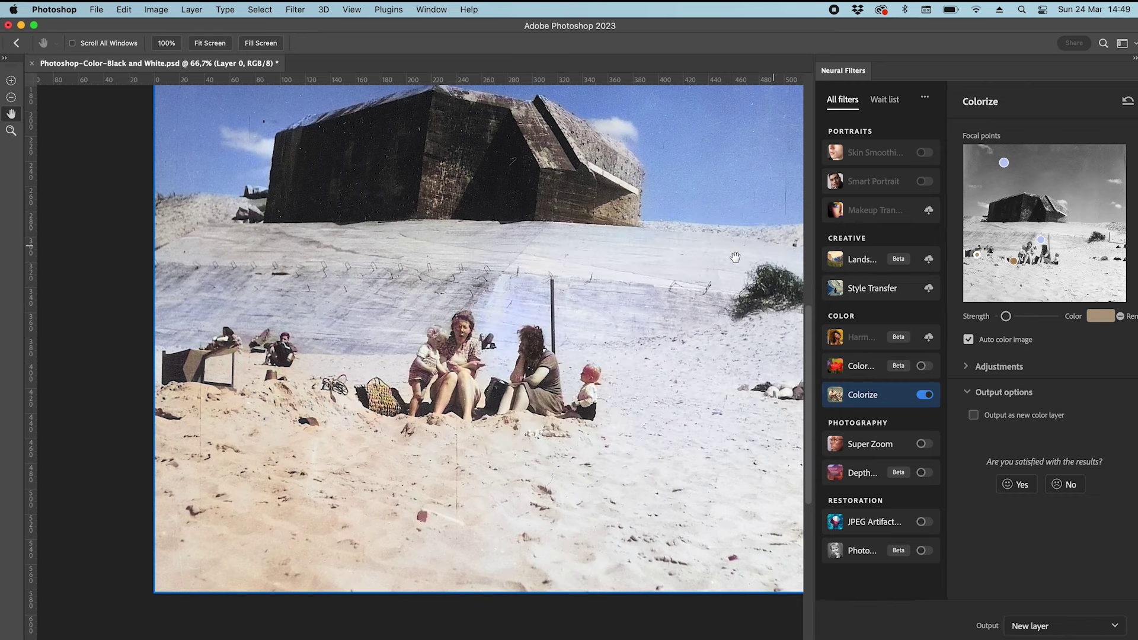
Lighten the new focal point's colour to pale beige d5c5b1
scroll(570, 363, "right", 5)
scroll(571, 363, "right", 2)
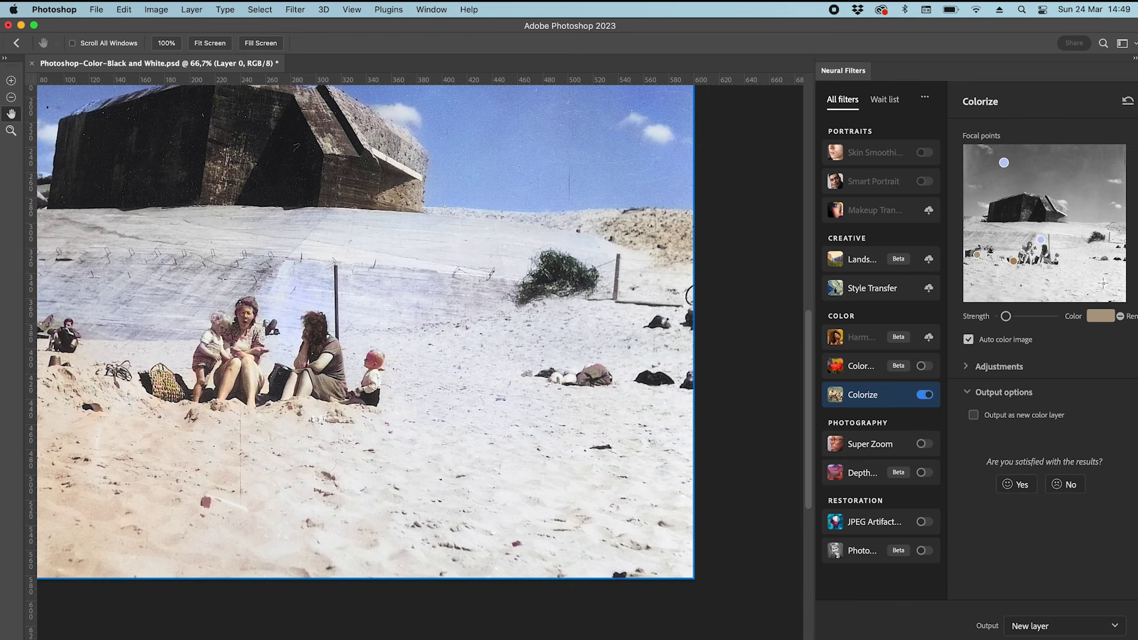
left_click(1101, 316)
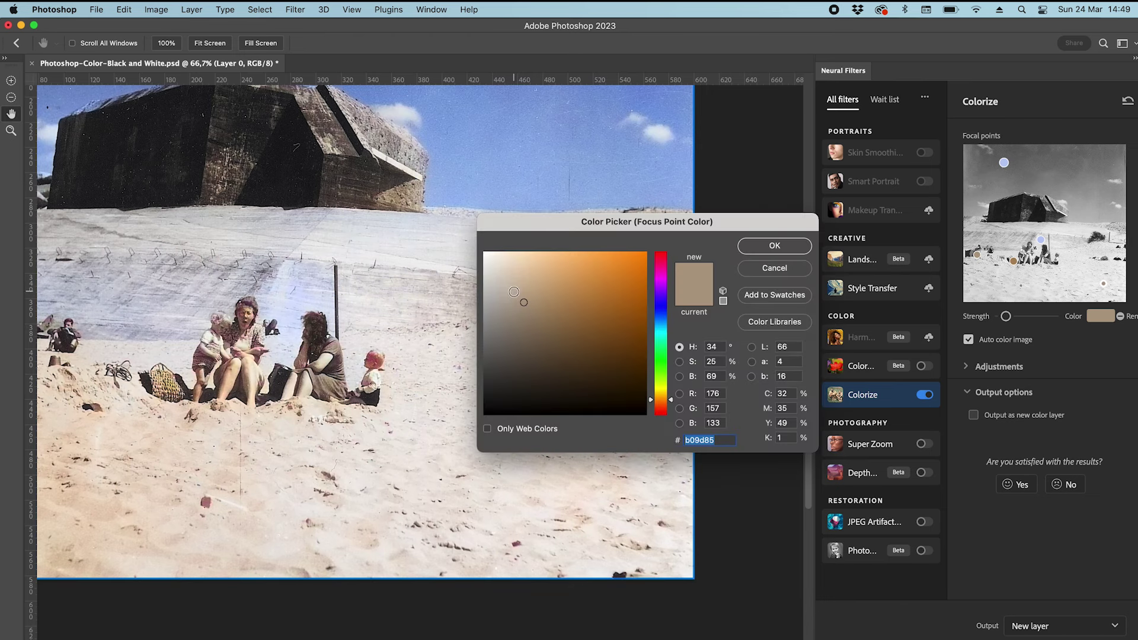
left_click_drag(514, 288, 511, 279)
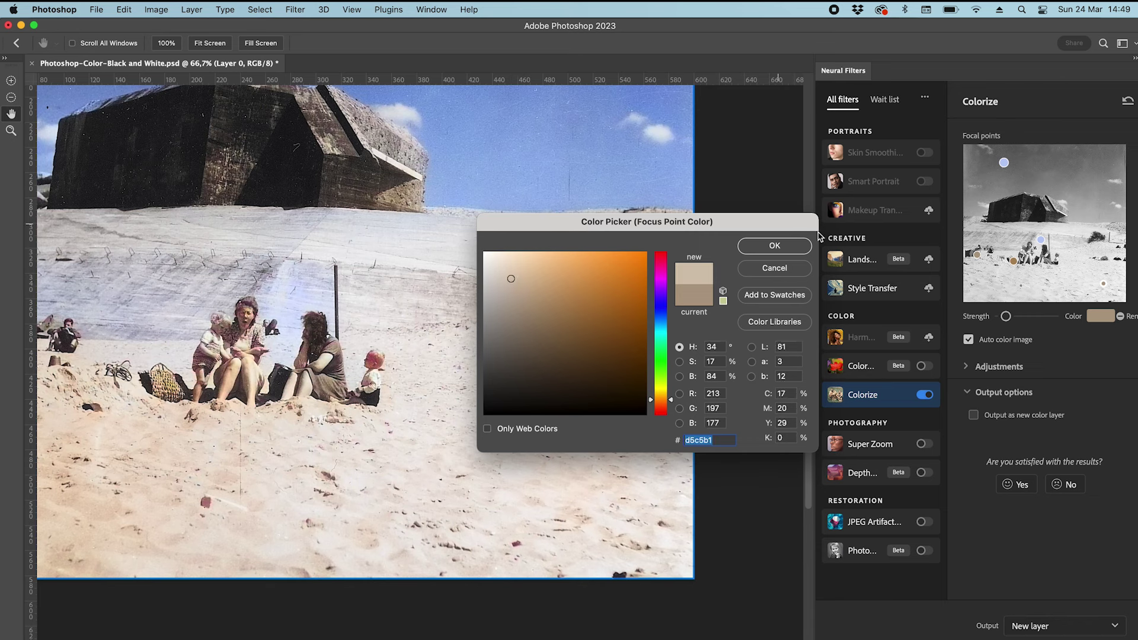
left_click(782, 248)
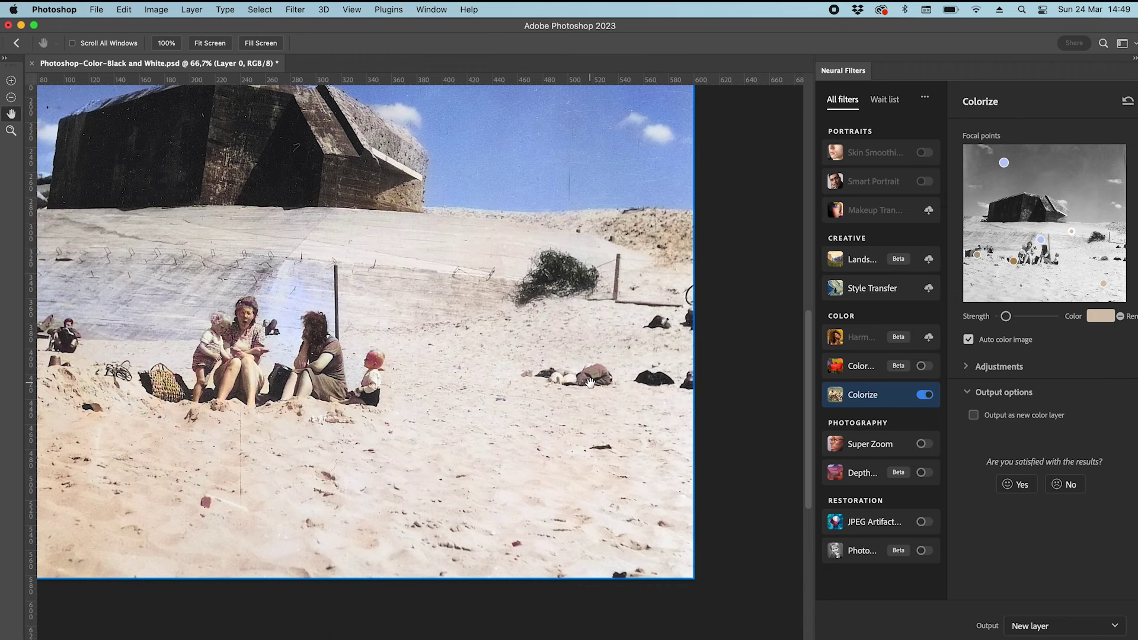
scroll(590, 383, "left", 5)
scroll(590, 383, "left", 4)
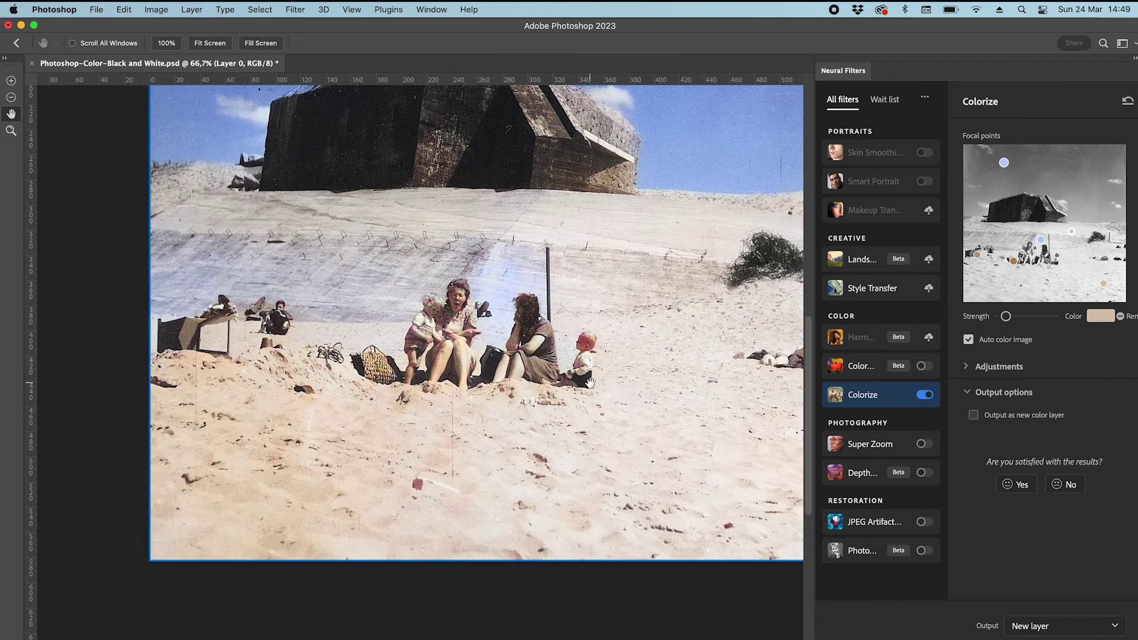
scroll(590, 383, "left", 2)
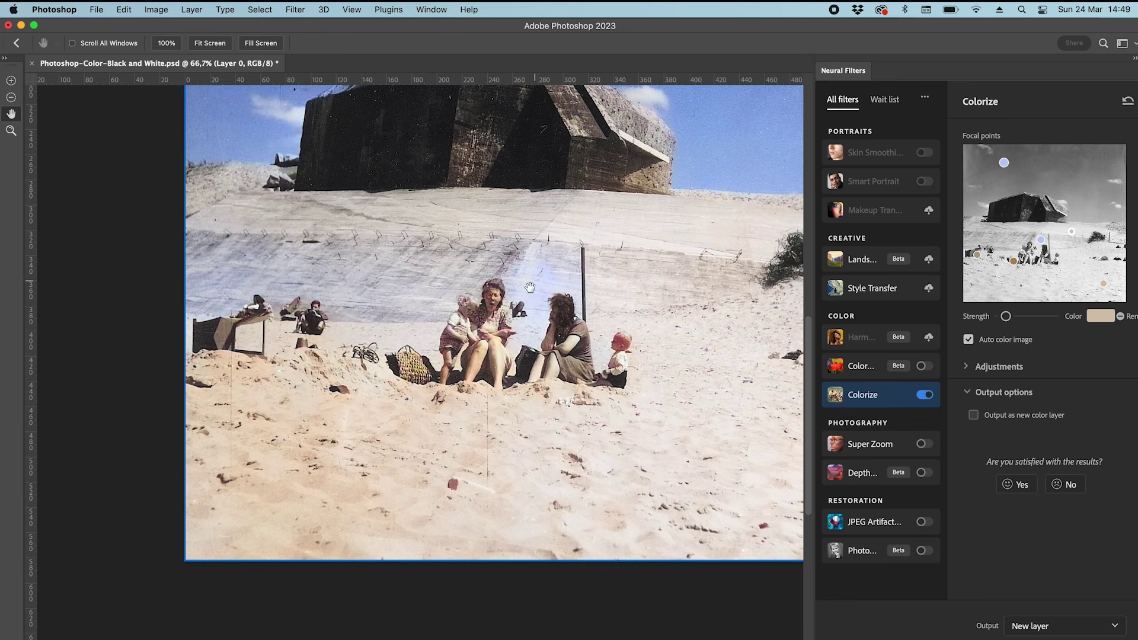
Add a focal point on the right sand and lighten the pale blue point to ccd7f3
left_click(1058, 240)
left_click(1043, 242)
left_click(1098, 321)
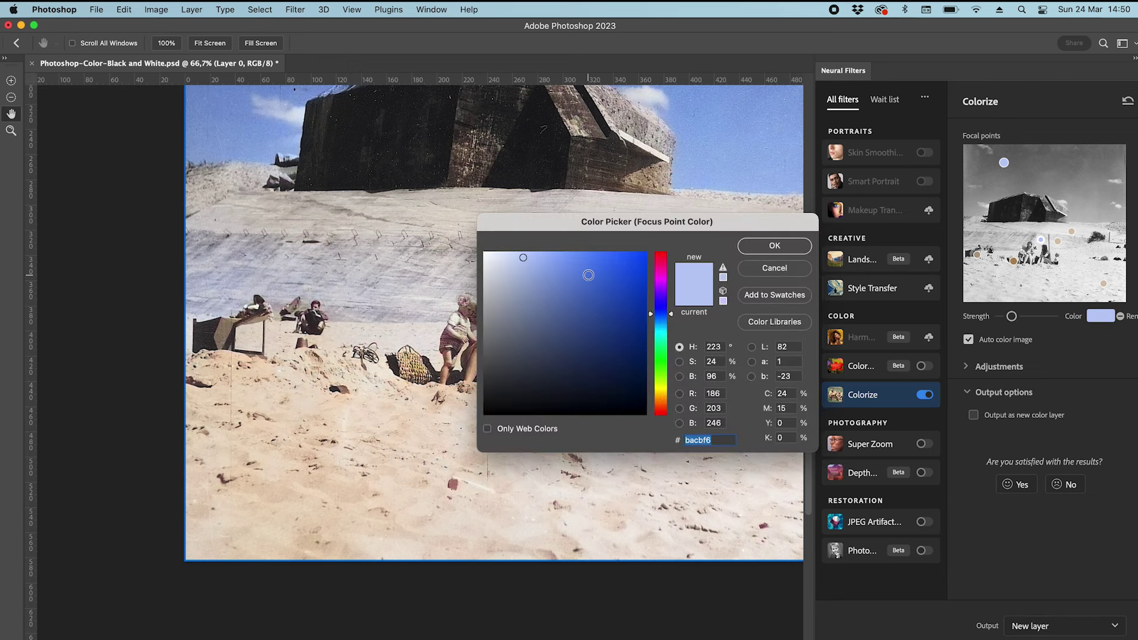
left_click(518, 265)
left_click_drag(518, 265, 510, 259)
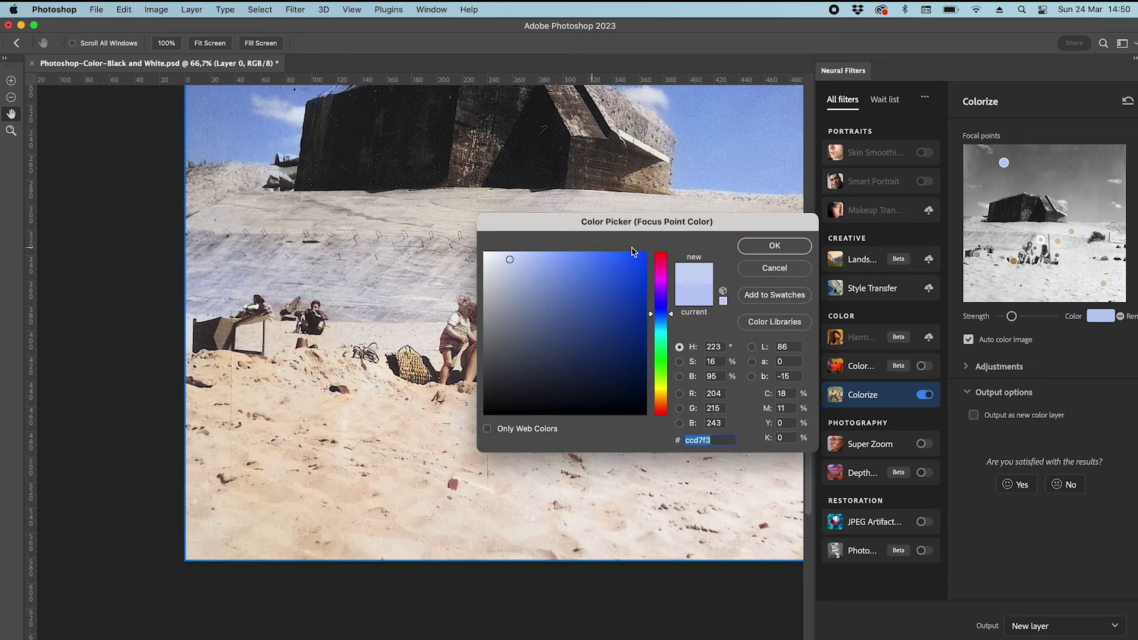
left_click(774, 248)
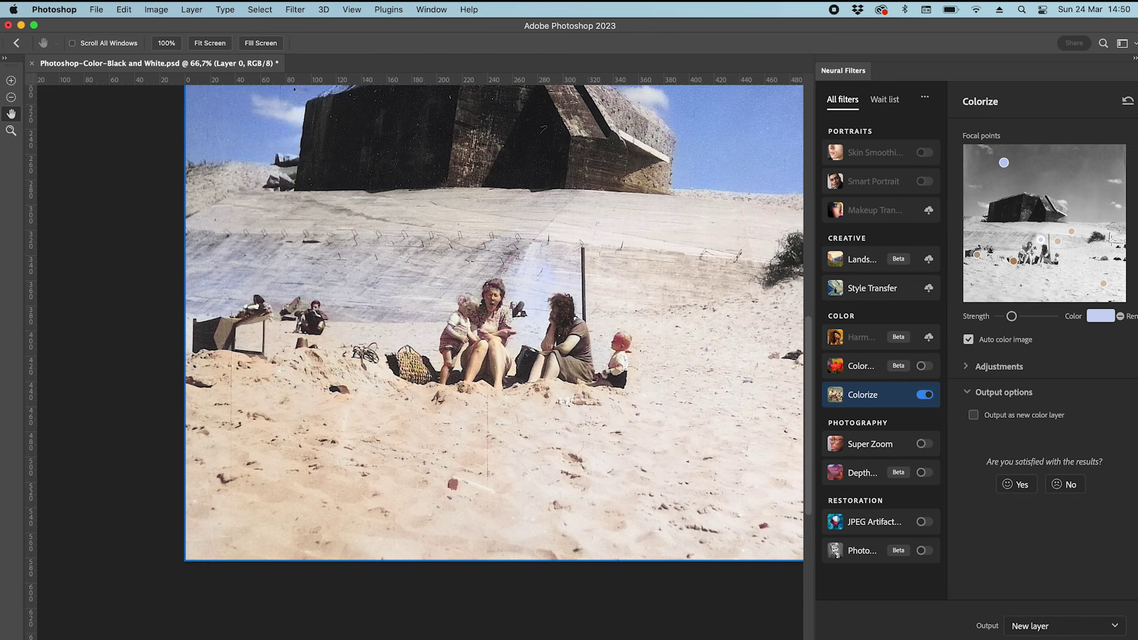
Add another focal point and tint it a salmon tone
left_click(1041, 239)
left_click(1095, 315)
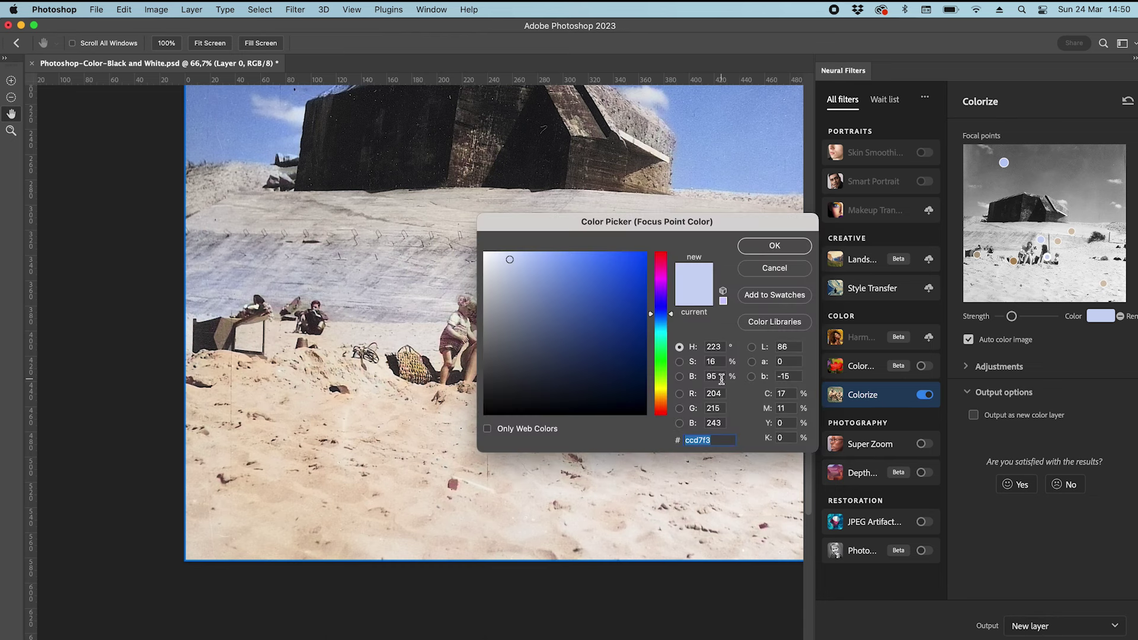
left_click(662, 393)
left_click_drag(570, 256, 521, 252)
left_click(775, 245)
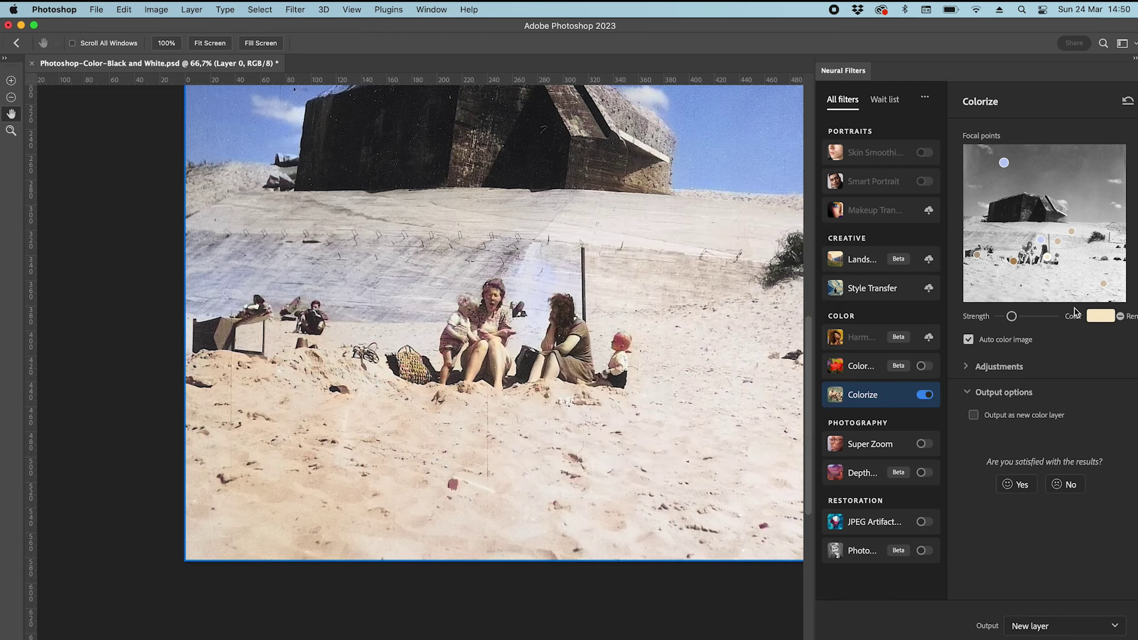
left_click(1104, 318)
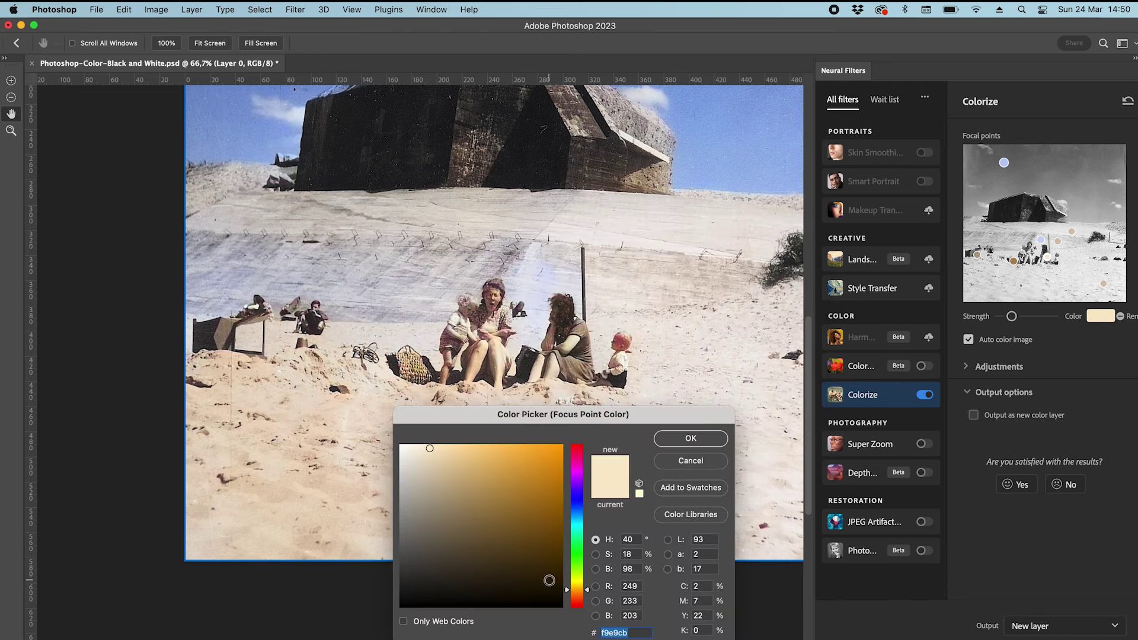
left_click_drag(584, 588, 592, 596)
key("Return")
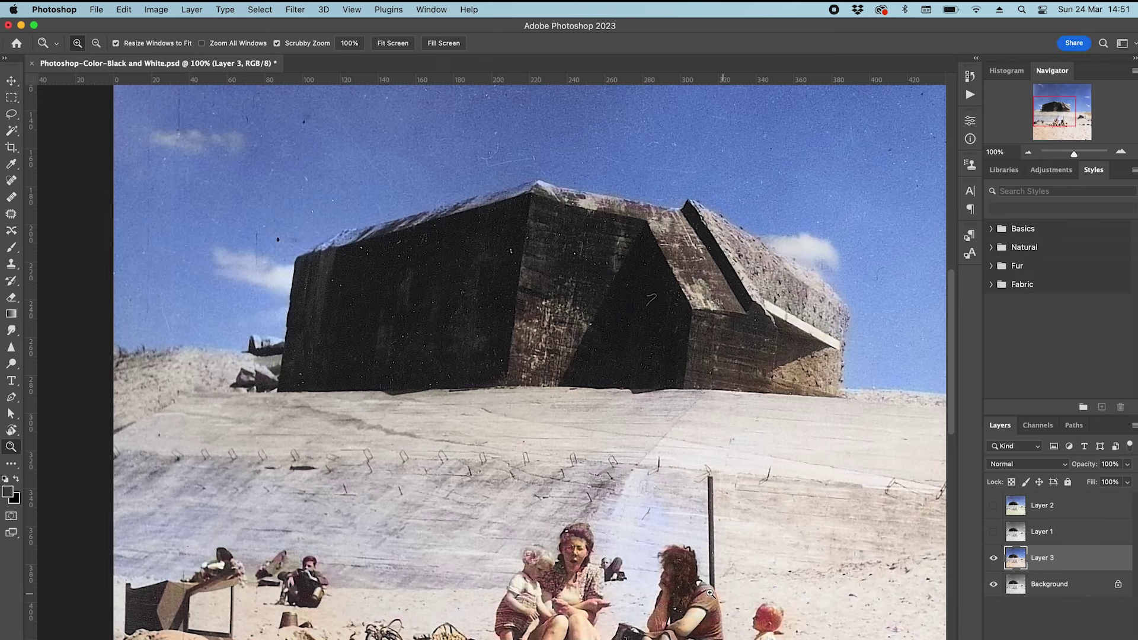
Zoom in to 300% on the beach figures
scroll(652, 563, "down", 5)
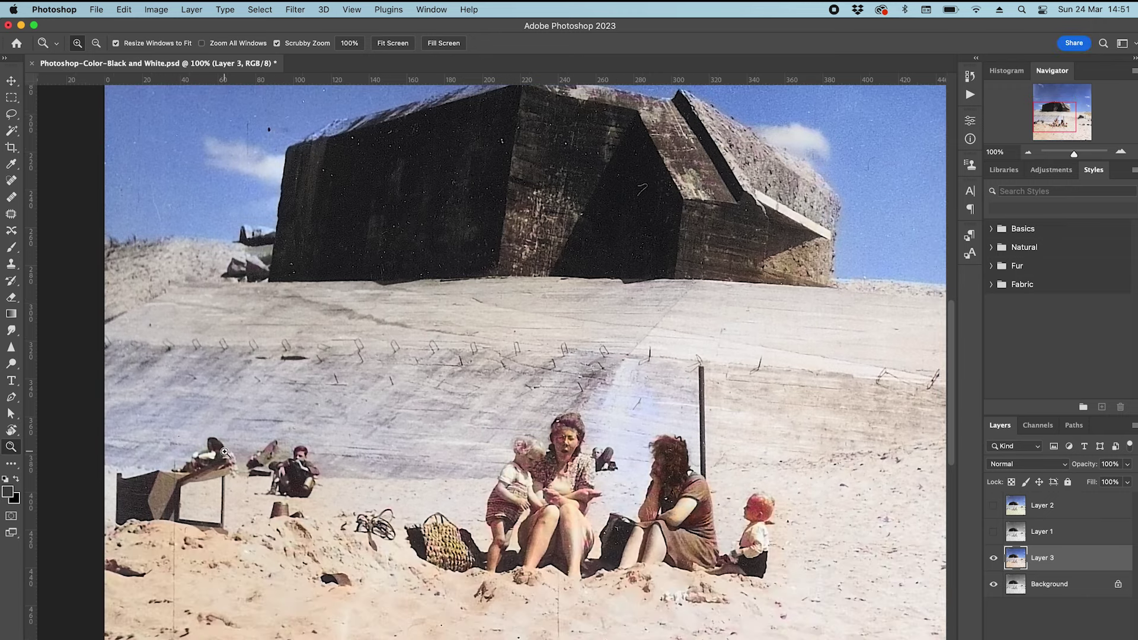
left_click_drag(322, 466, 382, 459)
scroll(383, 458, "down", 2)
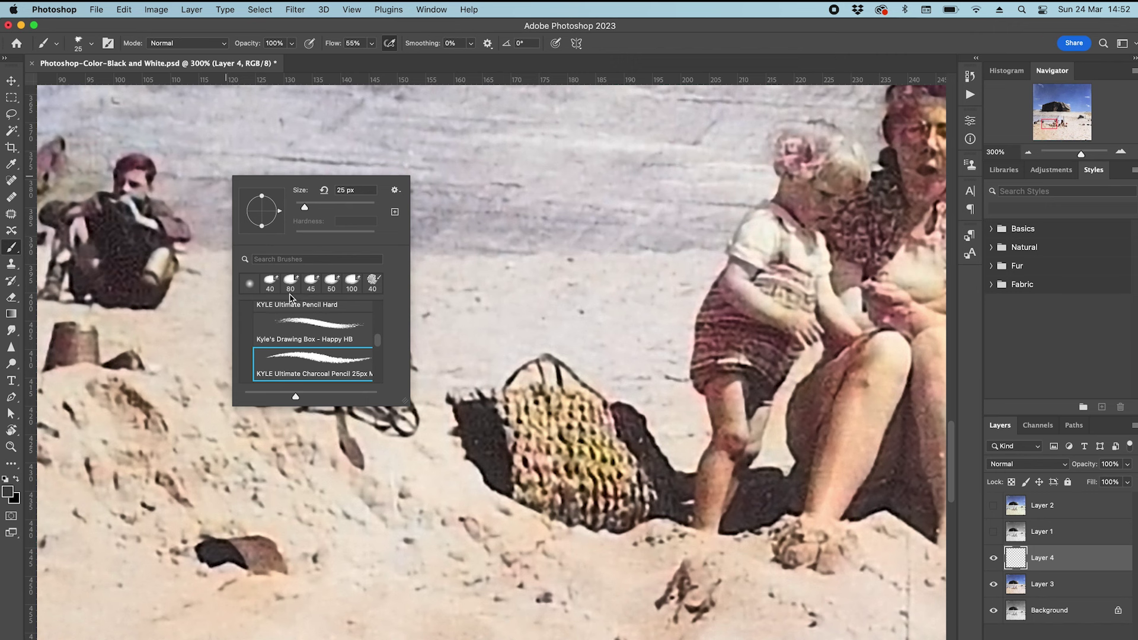
scroll(292, 327, "up", 3)
Choose a Soft Round brush with 0% hardness at 25% opacity and 55% flow
left_click(307, 332)
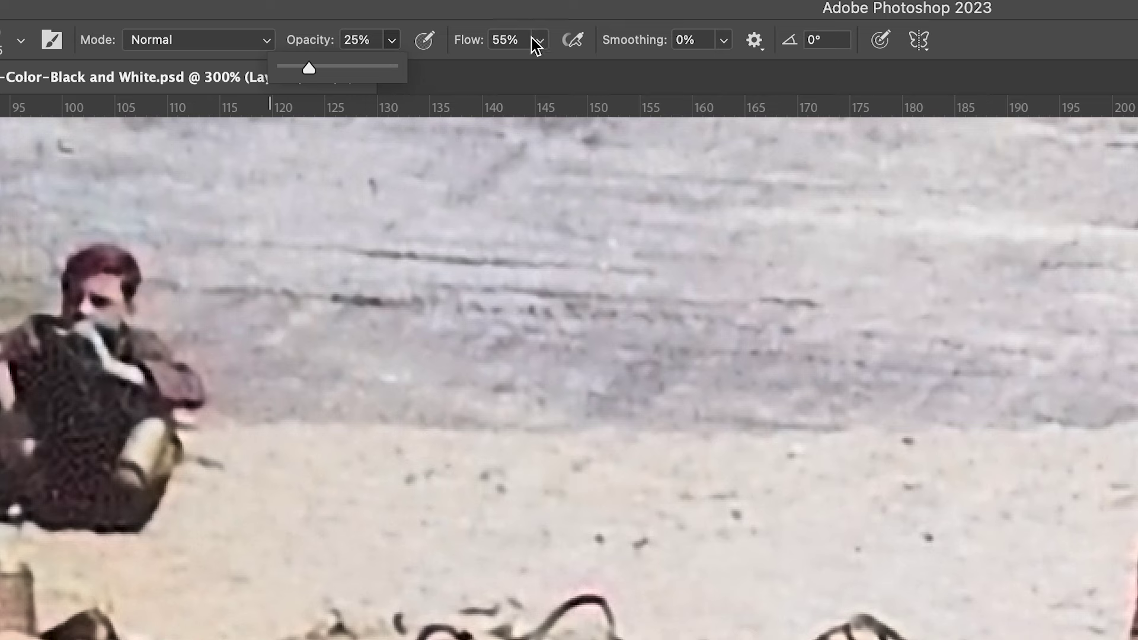
scroll(983, 541, "right", 10)
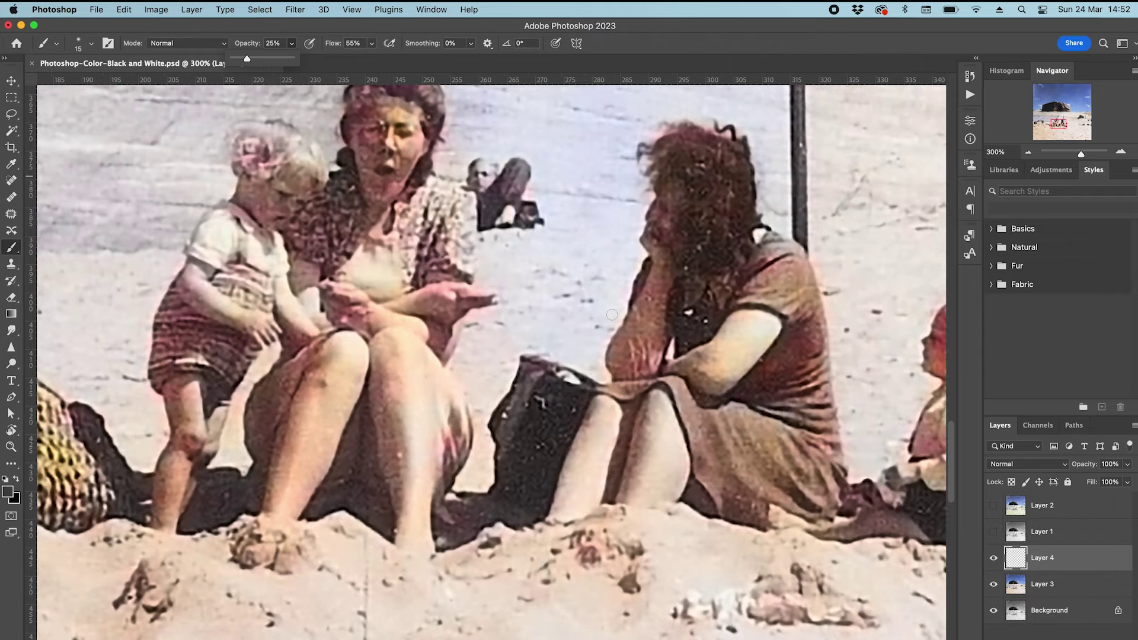
scroll(612, 314, "right", 5)
scroll(612, 315, "right", 3)
scroll(612, 314, "up", 3)
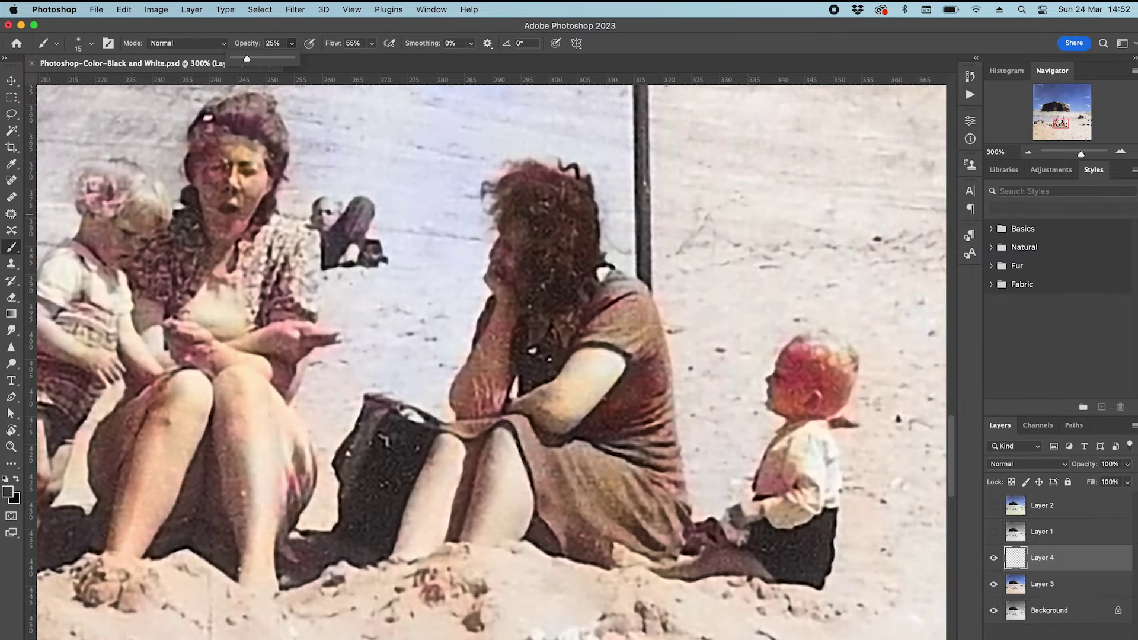
scroll(612, 315, "up", 2)
scroll(611, 315, "left", 1)
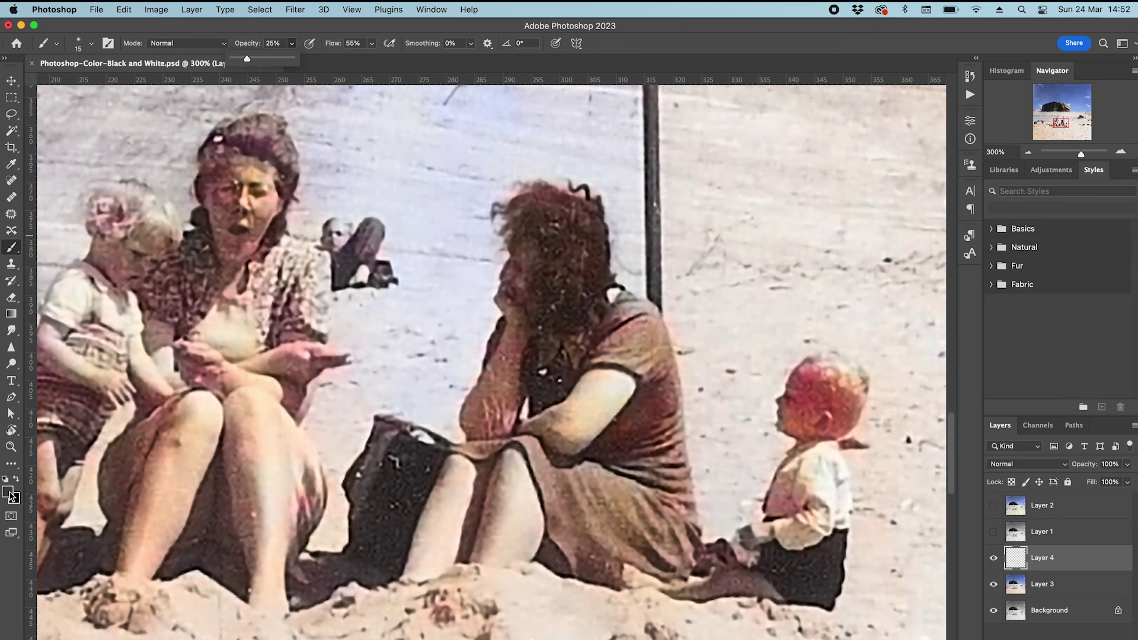
Sample the woman's skin, lighten it to f7d8b9 as foreground, and set Layer 4 to Multiply
left_click(9, 491)
left_click(321, 476)
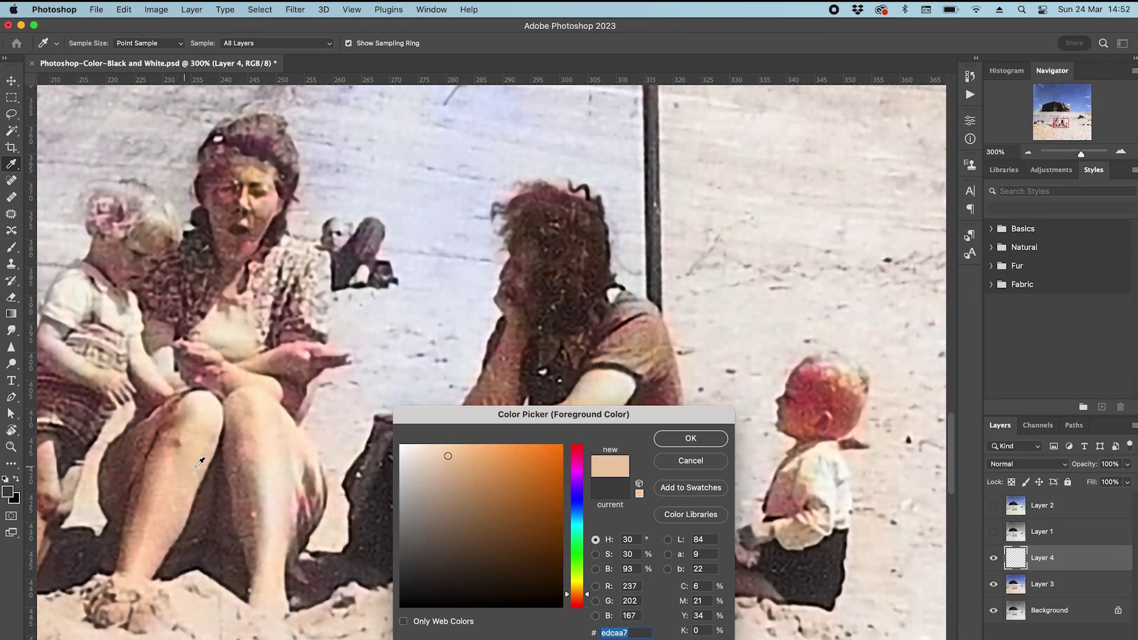
left_click_drag(447, 456, 441, 449)
left_click(704, 439)
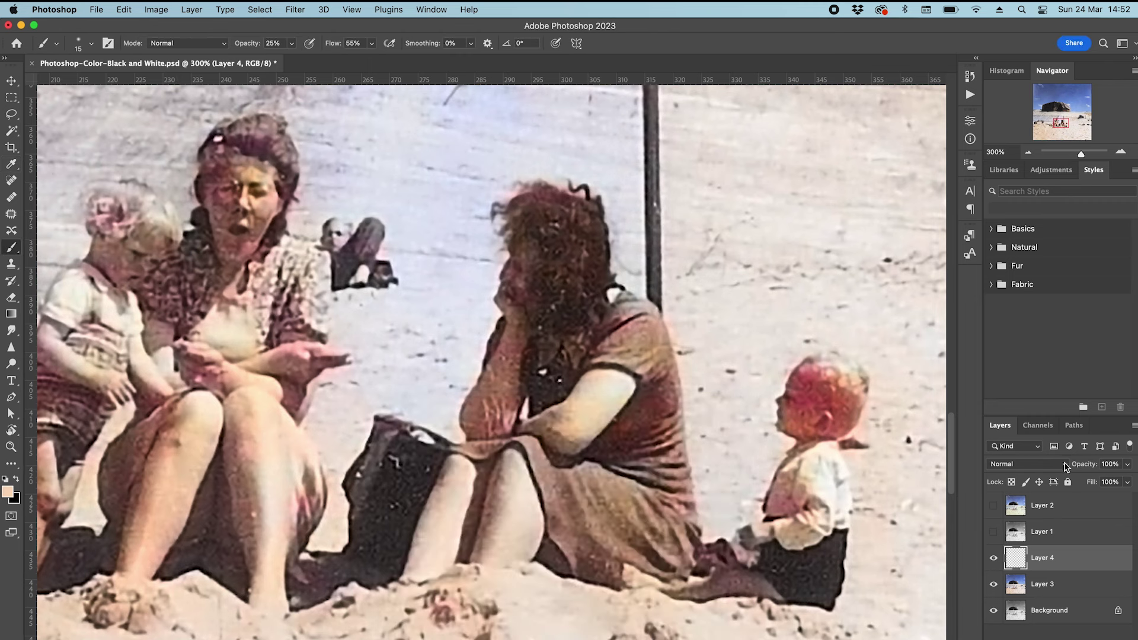
left_click(1066, 469)
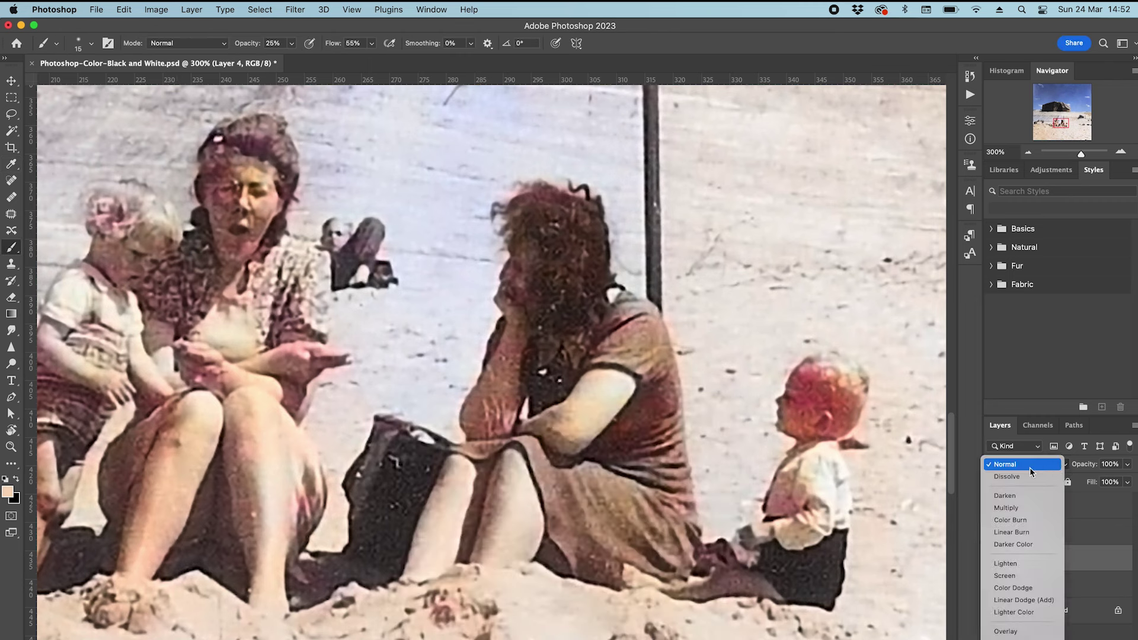
left_click(1016, 504)
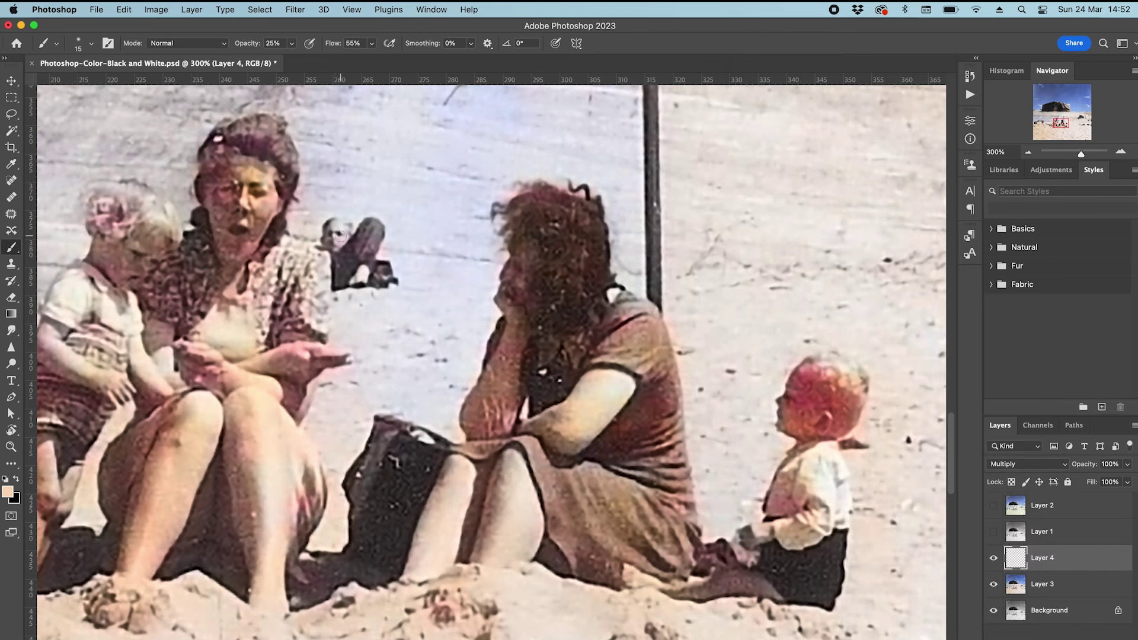